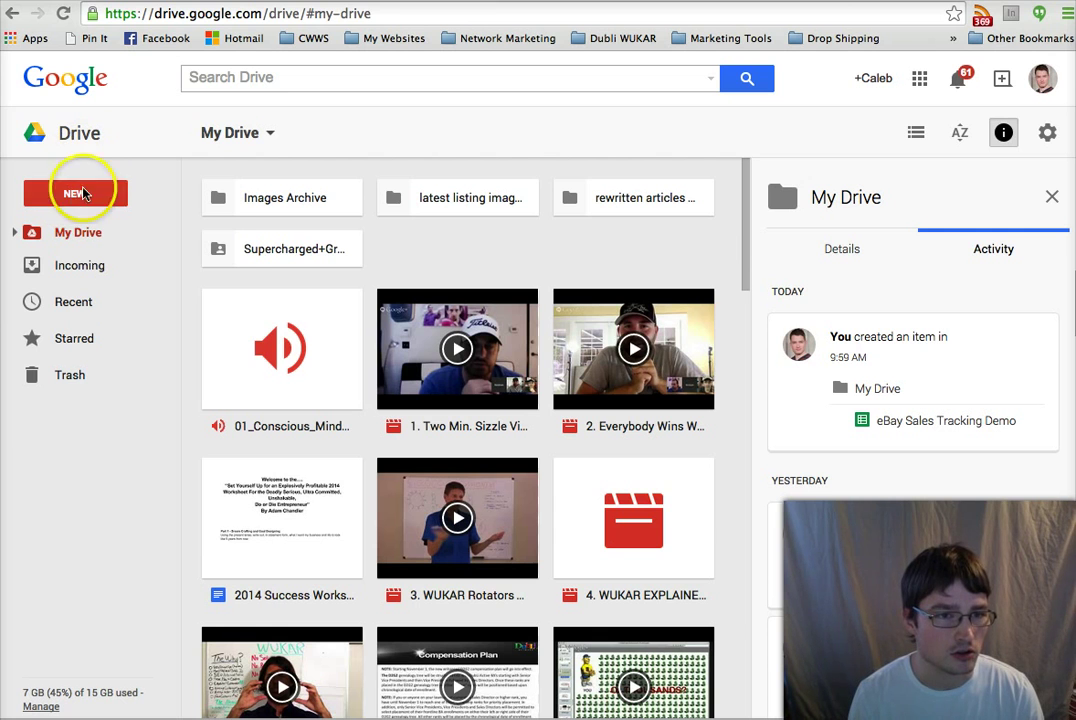
Create a new blank Google Sheets spreadsheet in My Drive
{"action": "left_click", "coordinate": [76, 202]}
{"action": "left_click", "coordinate": [76, 200]}
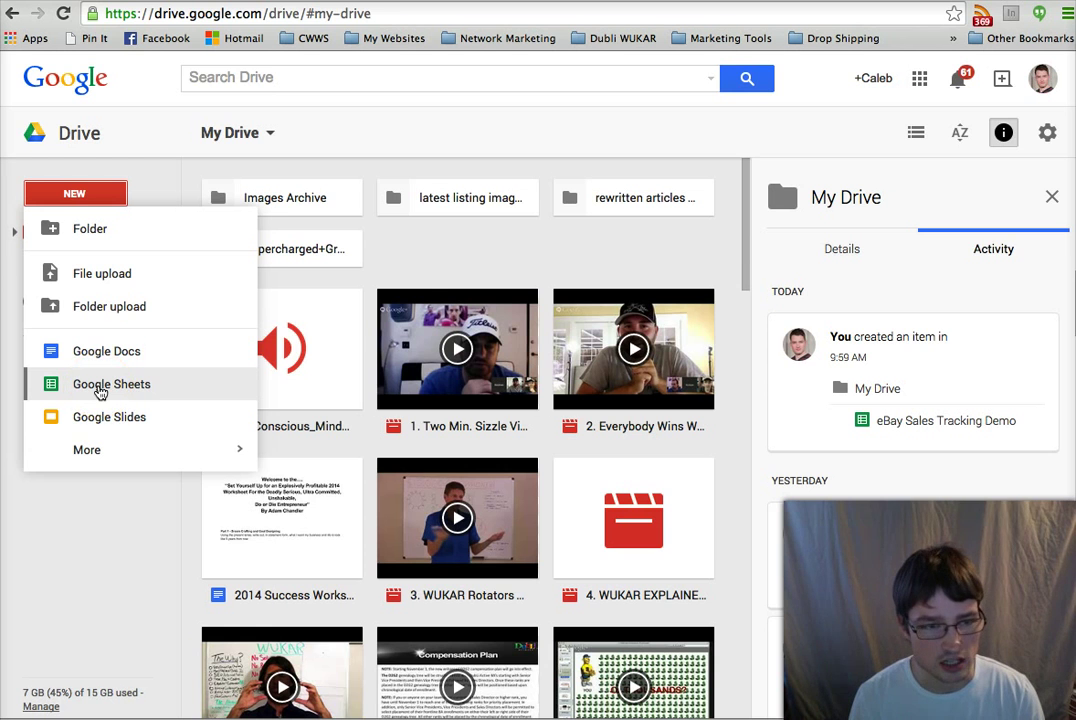
{"action": "left_click", "coordinate": [100, 390]}
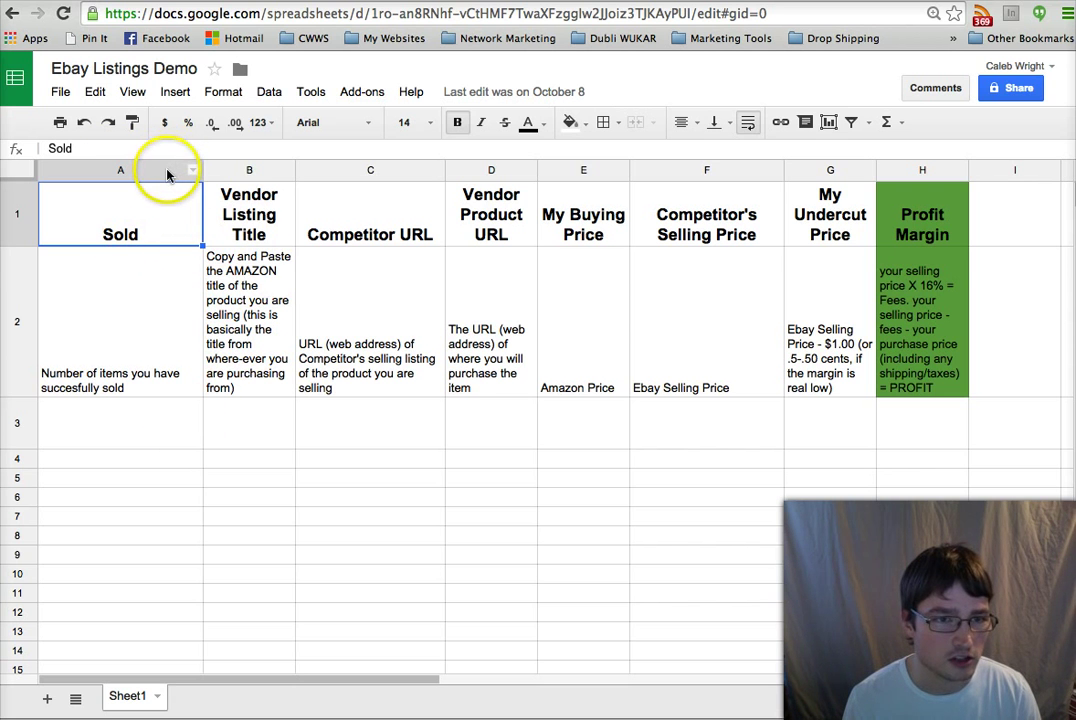
Slightly widen the Sold column and increase the height of header row 1 in the Ebay Listings Demo sheet
{"action": "left_click", "coordinate": [188, 206]}
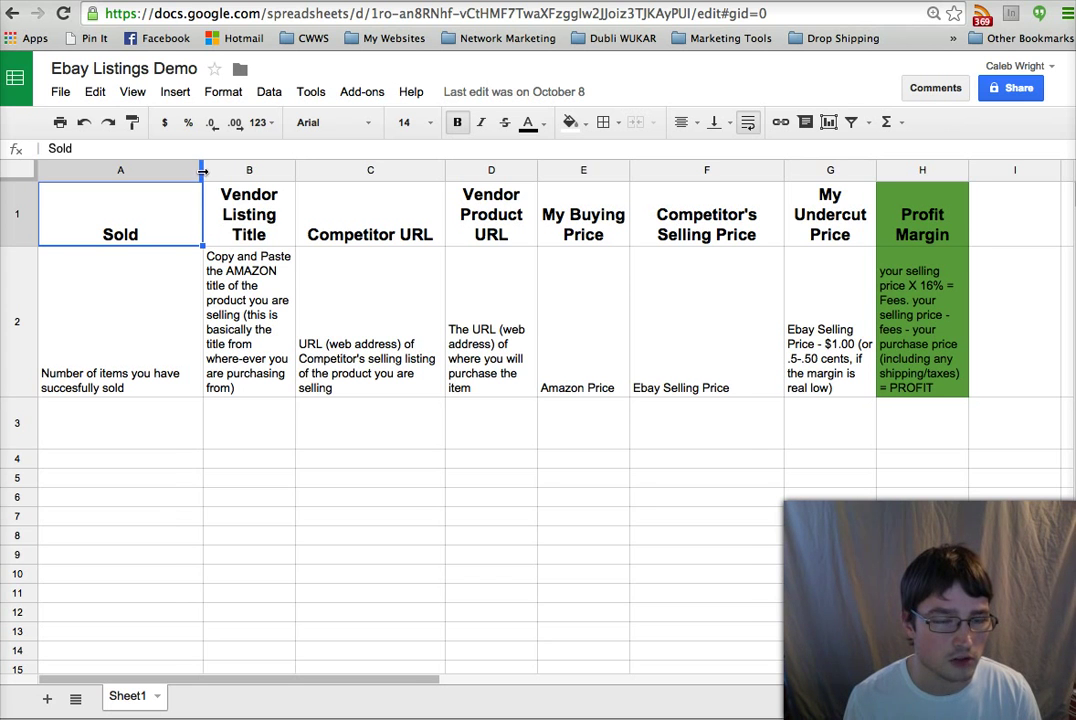
{"action": "mouse_move", "coordinate": [202, 170]}
{"action": "left_mouse_down"}
{"action": "mouse_move", "coordinate": [163, 170]}
{"action": "mouse_move", "coordinate": [209, 175]}
{"action": "left_mouse_up"}
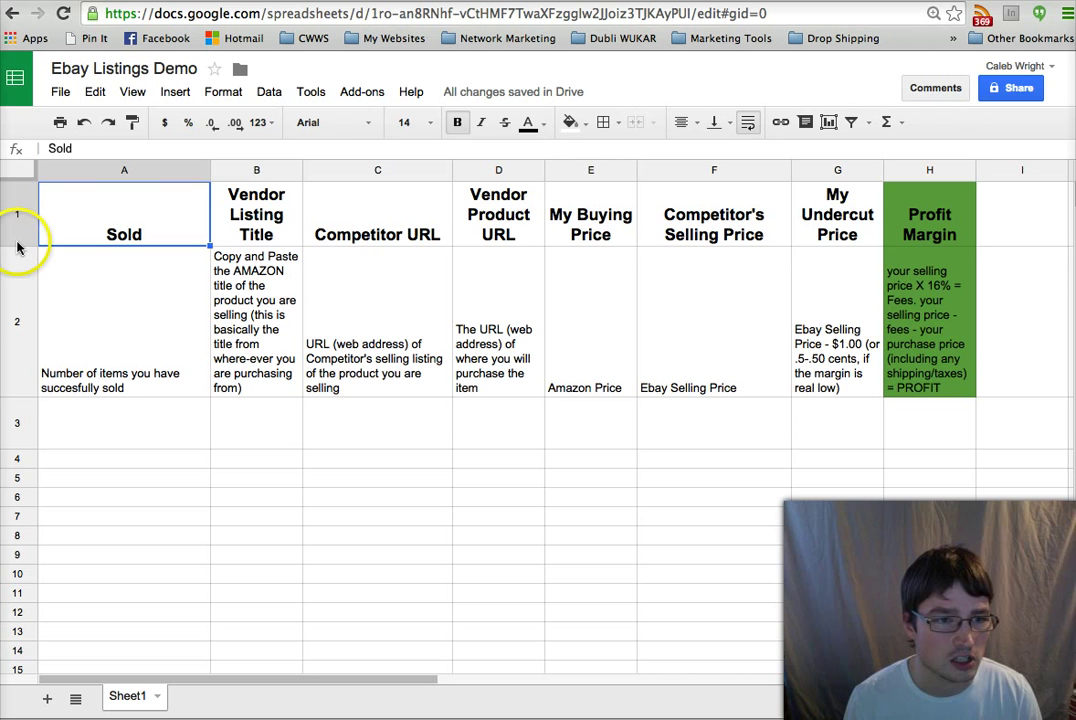
{"action": "mouse_move", "coordinate": [16, 246]}
{"action": "left_mouse_down"}
{"action": "mouse_move", "coordinate": [17, 276]}
{"action": "mouse_move", "coordinate": [19, 258]}
{"action": "left_mouse_up"}
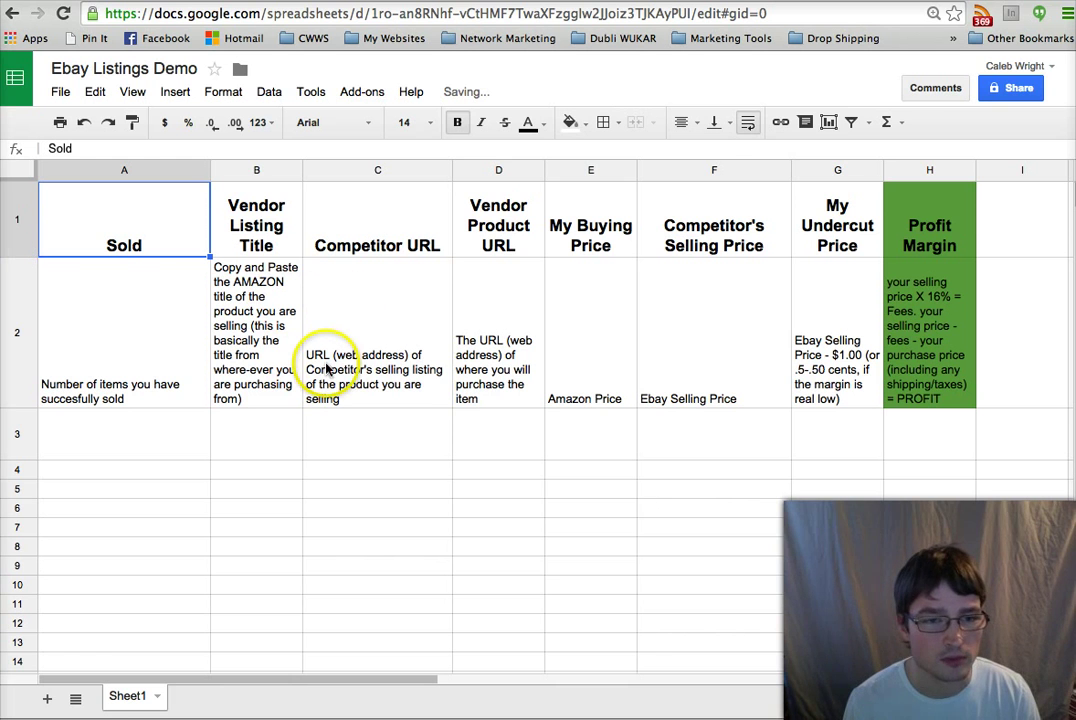
Examine the Sold and Vendor Listing Title headings, their descriptions in row 2 and the empty entry cells below
{"action": "left_click", "coordinate": [271, 342]}
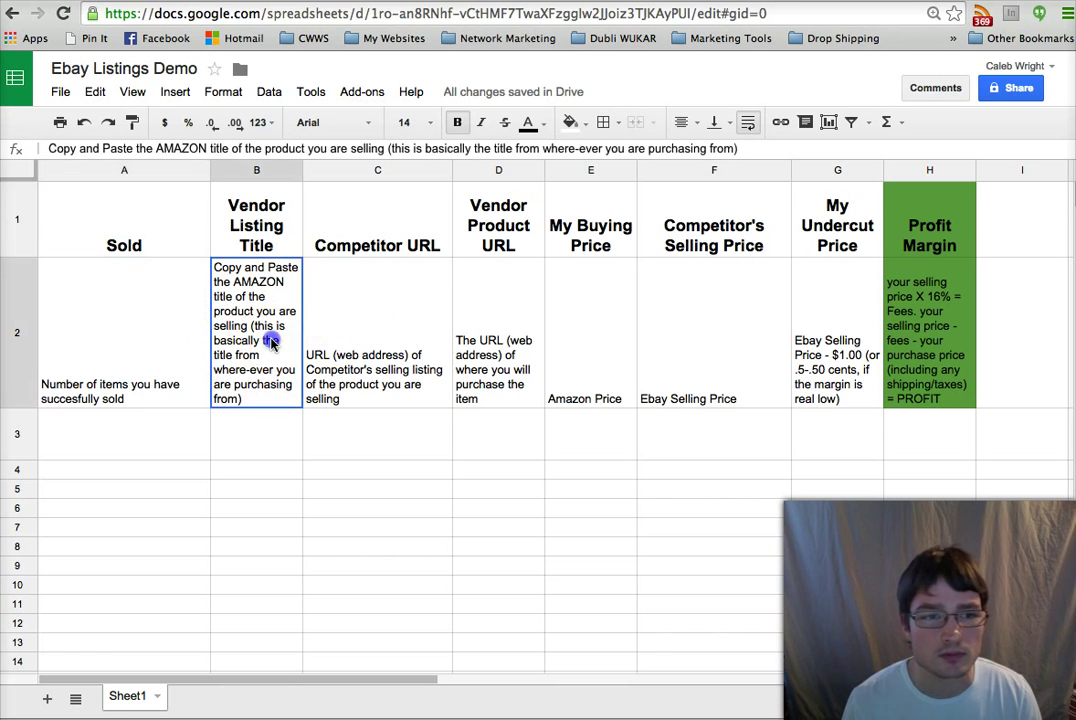
{"action": "left_click", "coordinate": [101, 238]}
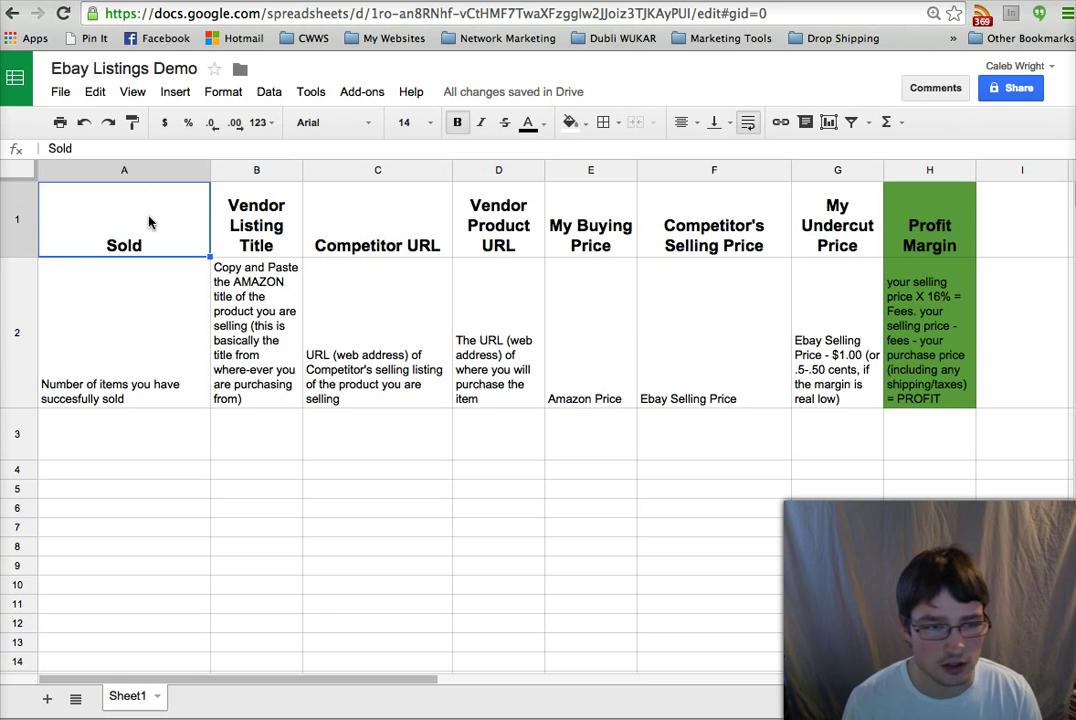
{"action": "left_click", "coordinate": [112, 227]}
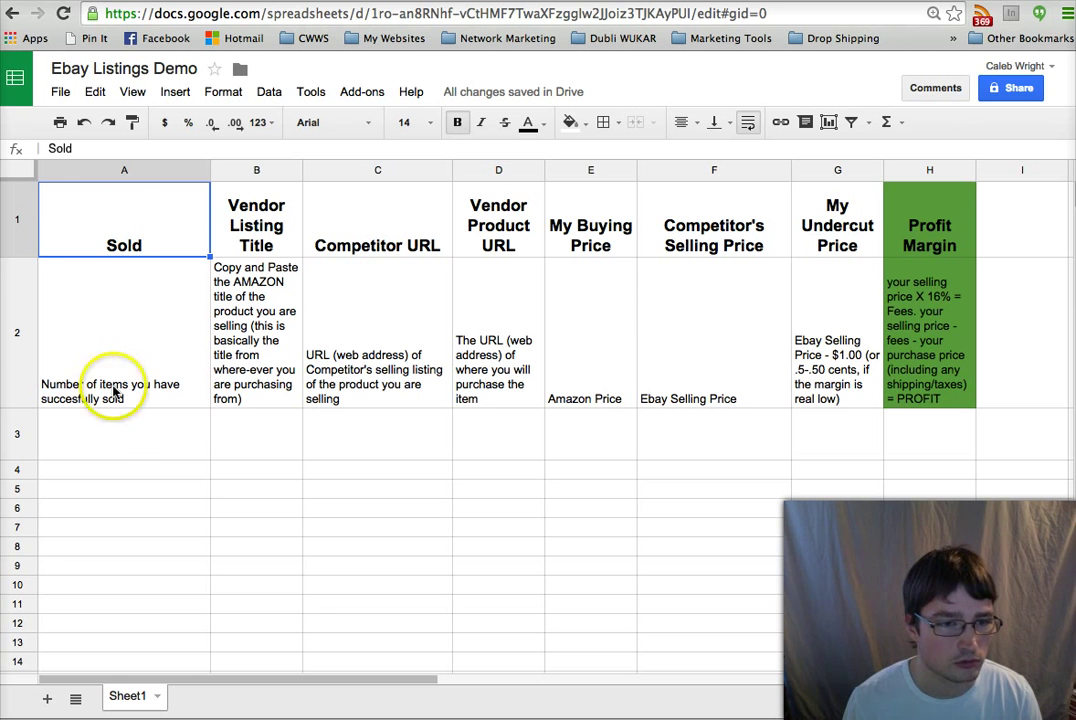
{"action": "left_click", "coordinate": [113, 430]}
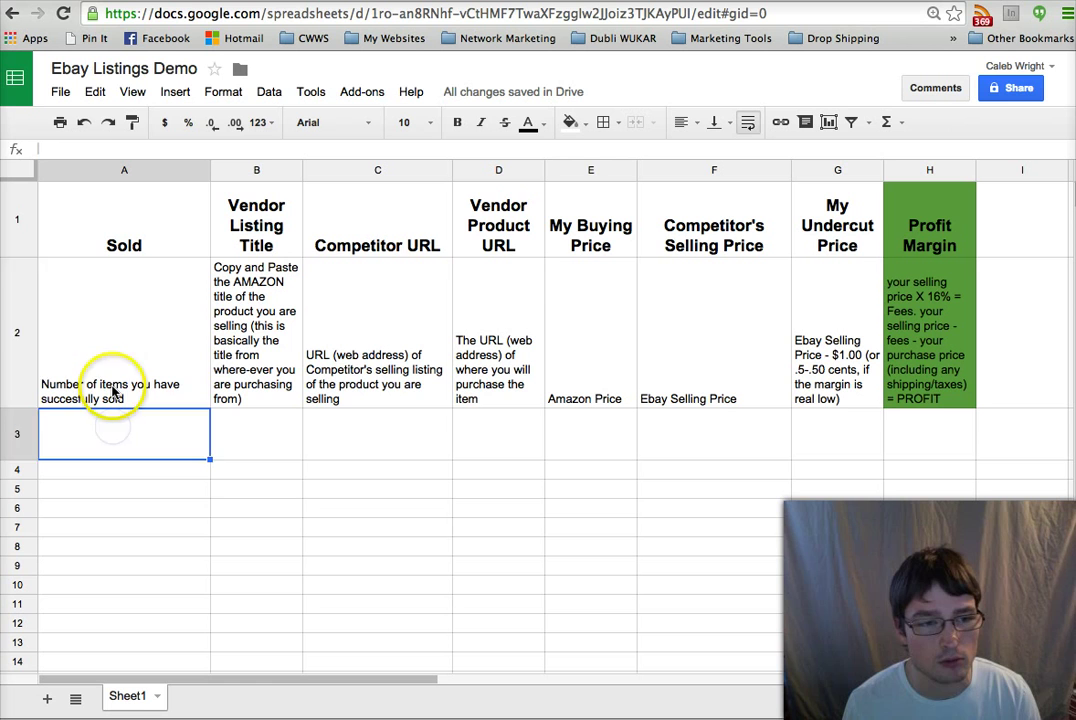
{"action": "left_click", "coordinate": [112, 390]}
{"action": "left_click", "coordinate": [165, 389]}
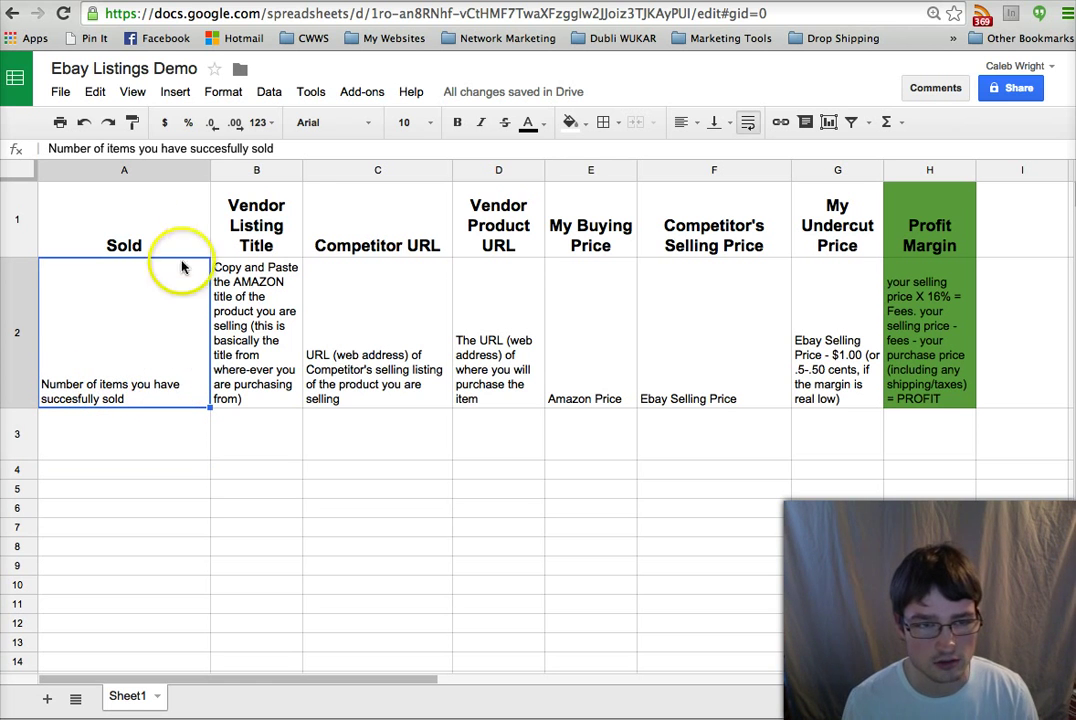
{"action": "left_click", "coordinate": [273, 212]}
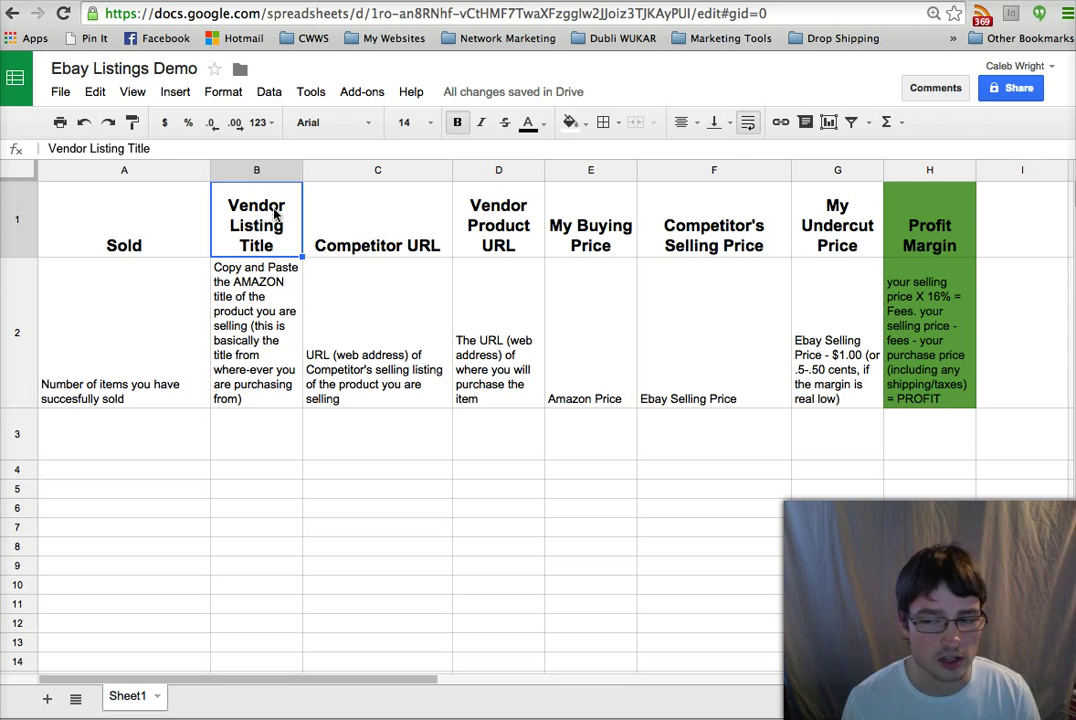
{"action": "left_click", "coordinate": [262, 212]}
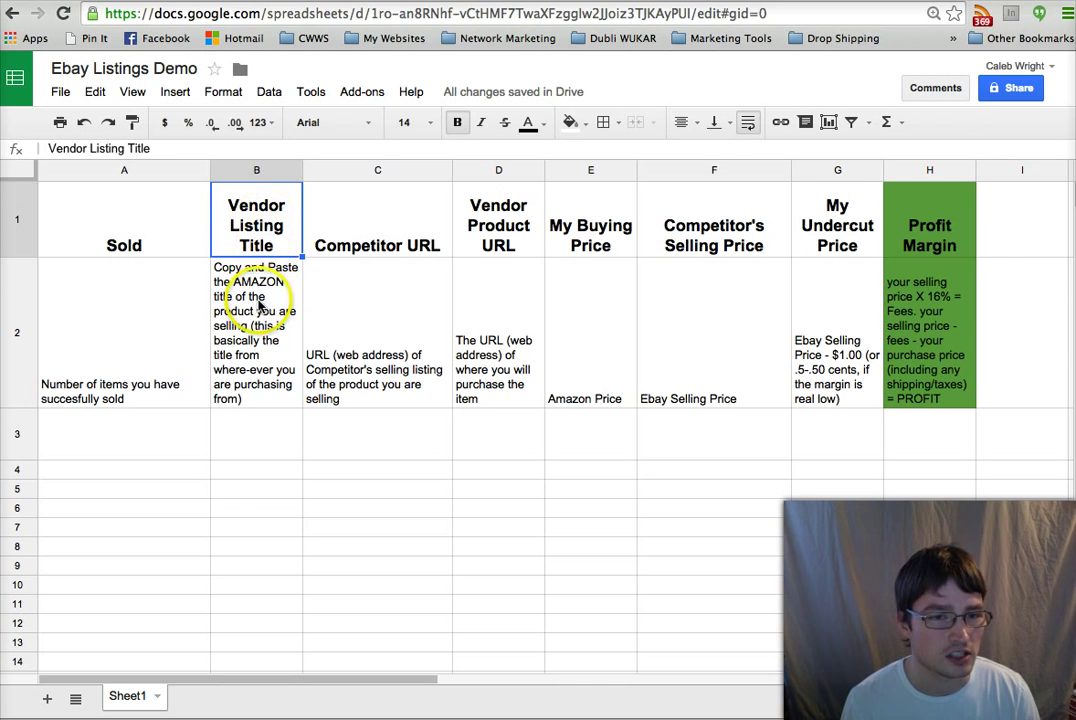
{"action": "left_click", "coordinate": [258, 303]}
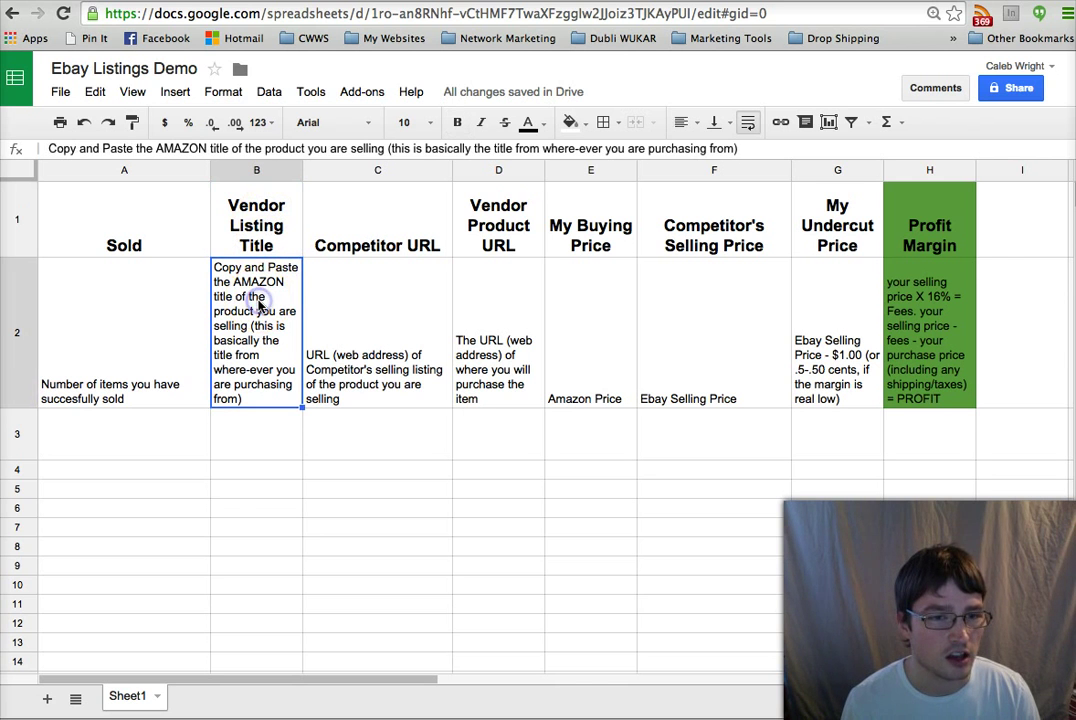
{"action": "left_click", "coordinate": [262, 430]}
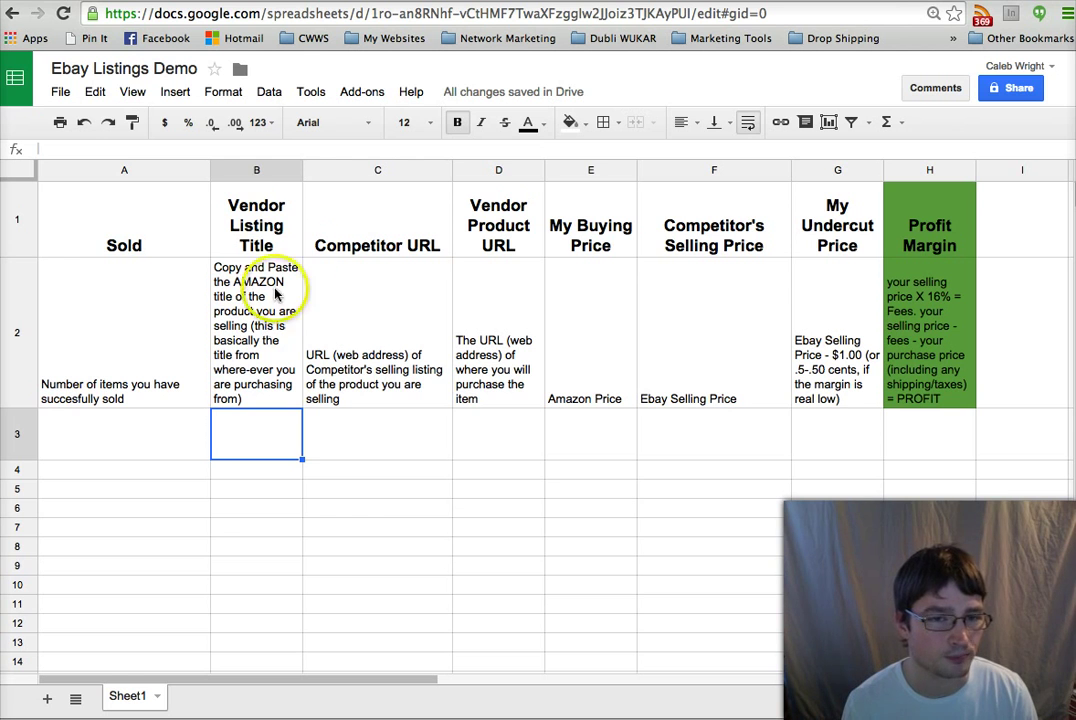
Examine the headings and row 2 descriptions for the competitor and vendor URLs, buying, competitor and undercut prices, and profit margin
{"action": "left_click", "coordinate": [383, 226]}
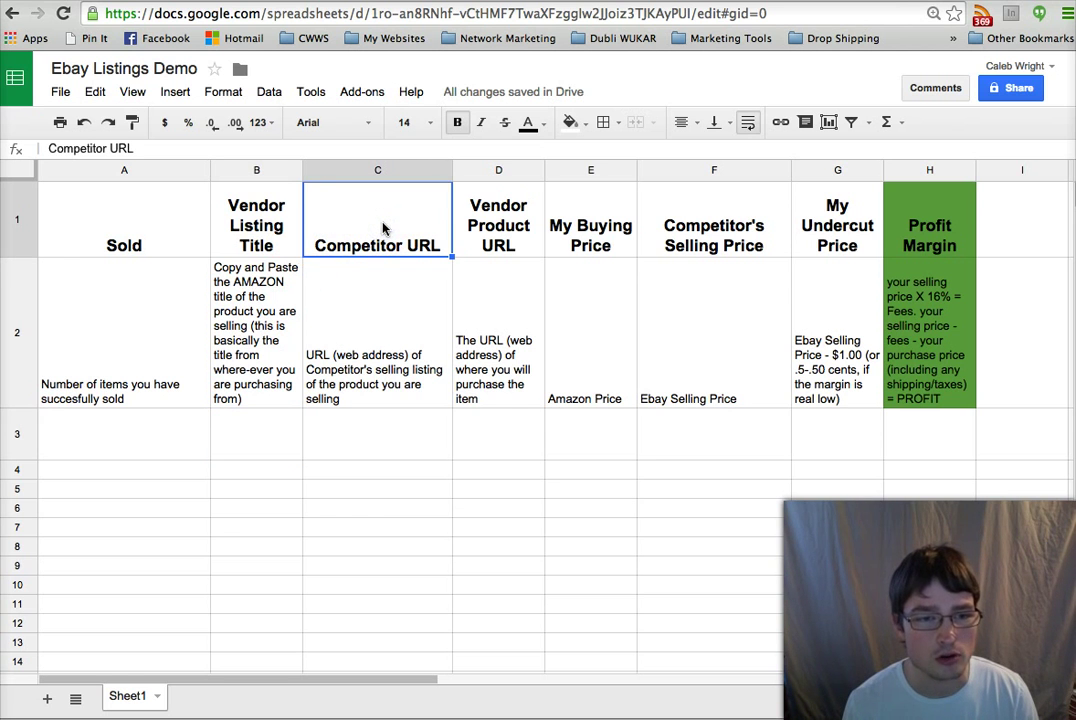
{"action": "left_click", "coordinate": [370, 358]}
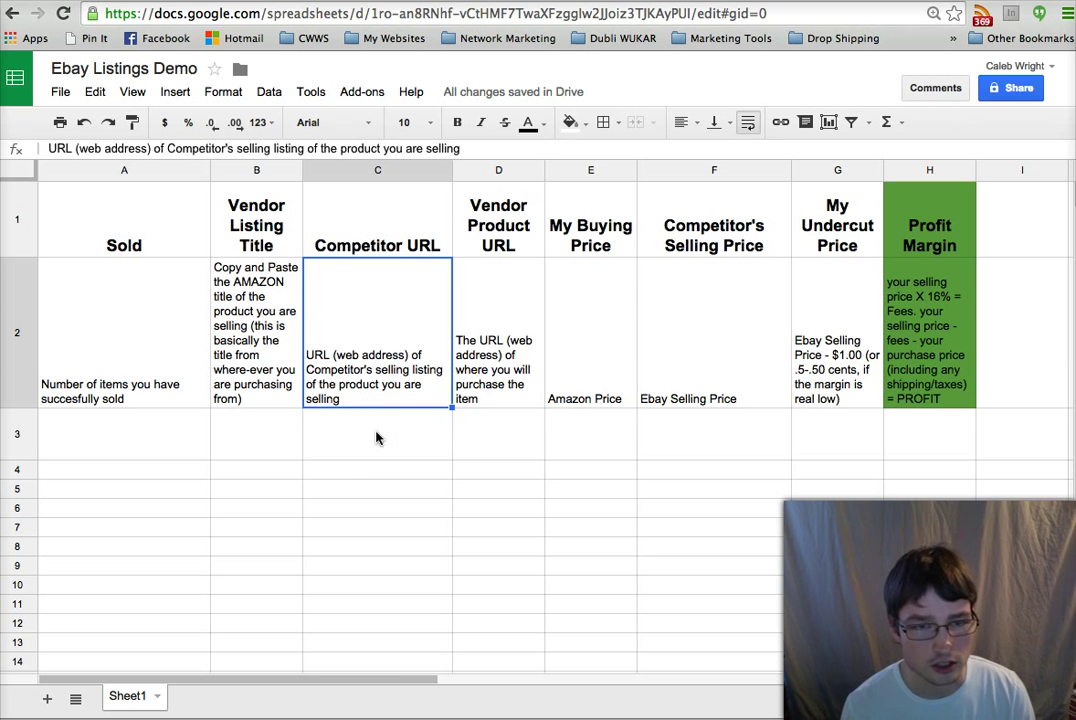
{"action": "left_click", "coordinate": [498, 207]}
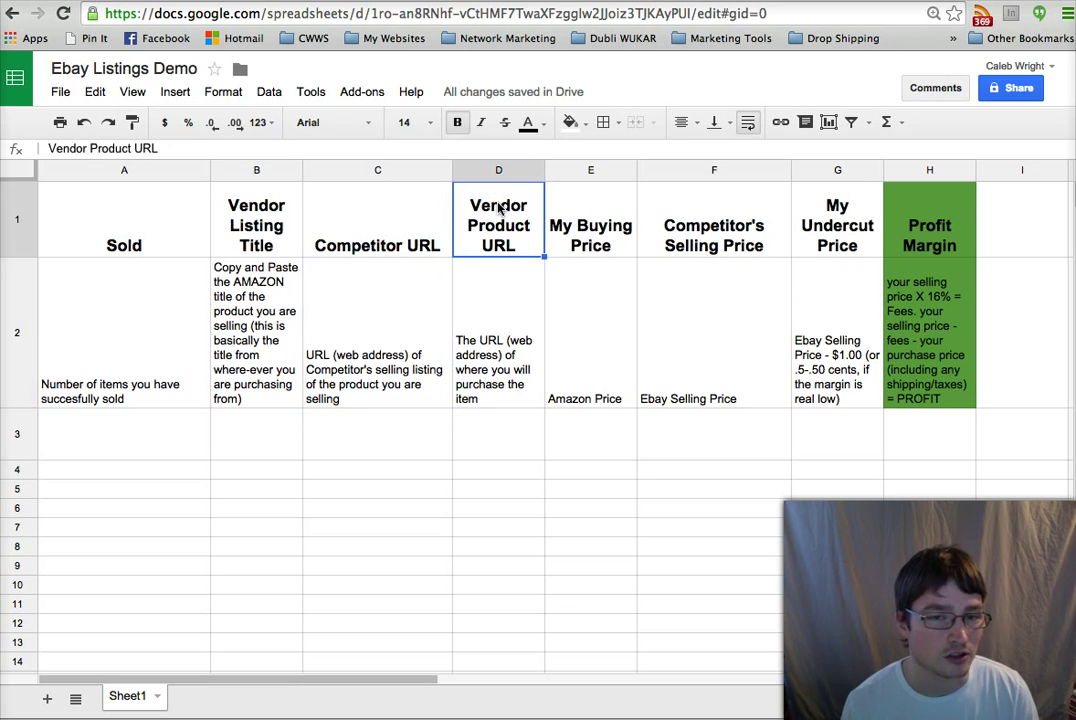
{"action": "left_click", "coordinate": [492, 334]}
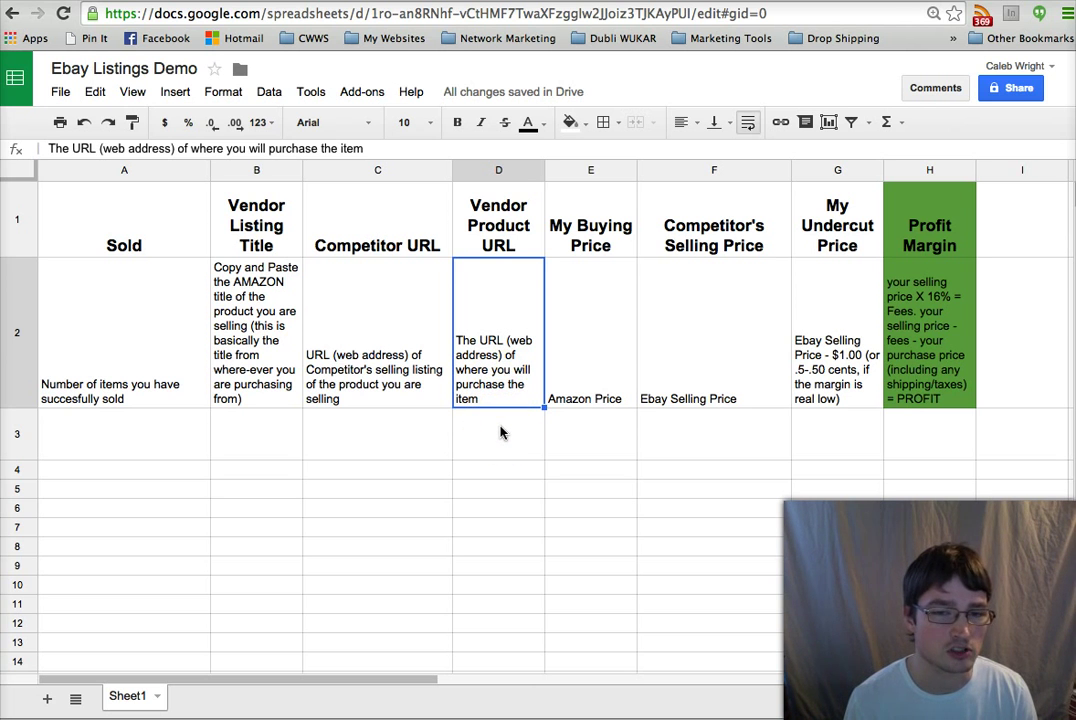
{"action": "left_click", "coordinate": [587, 230]}
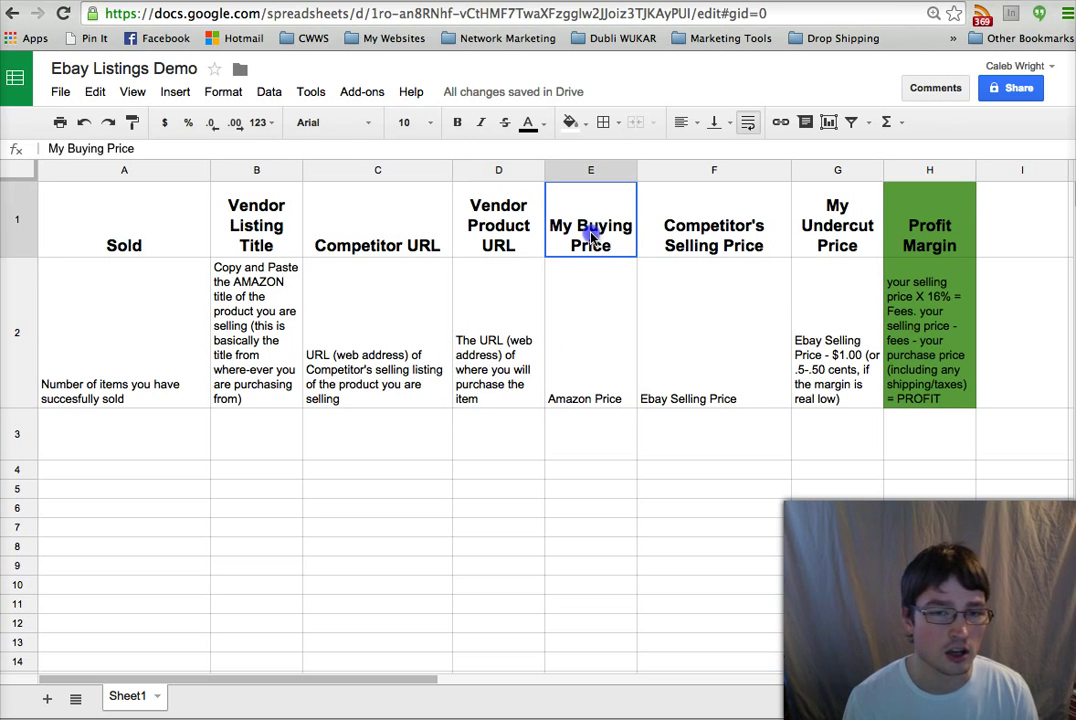
{"action": "left_click", "coordinate": [590, 323]}
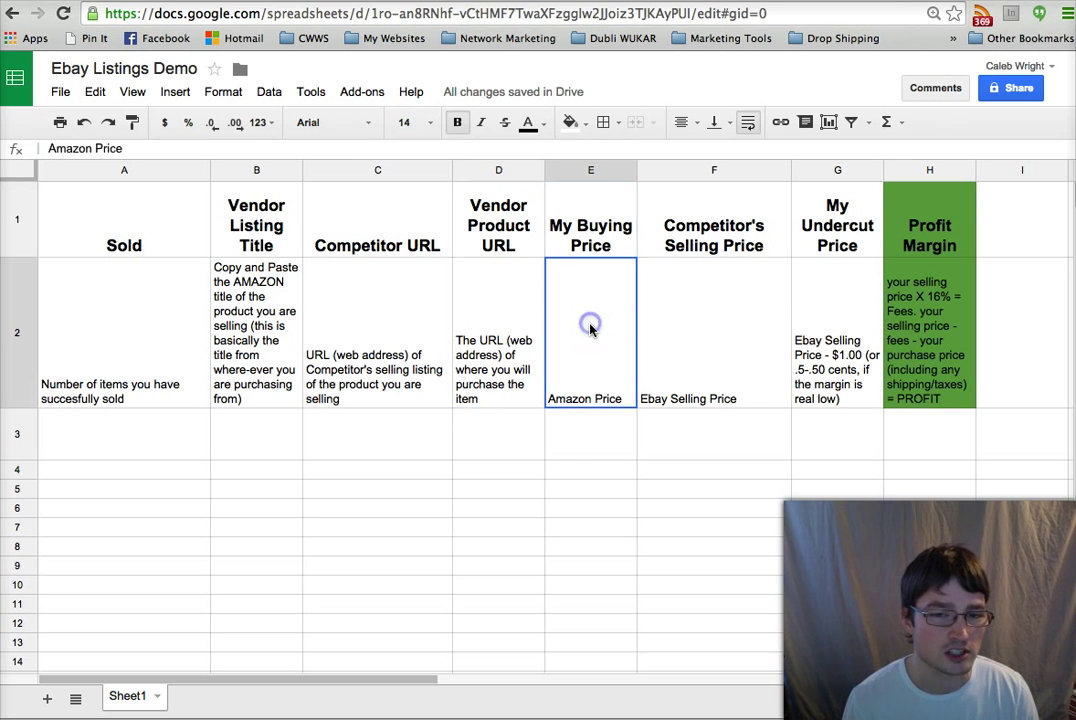
{"action": "left_click", "coordinate": [587, 428]}
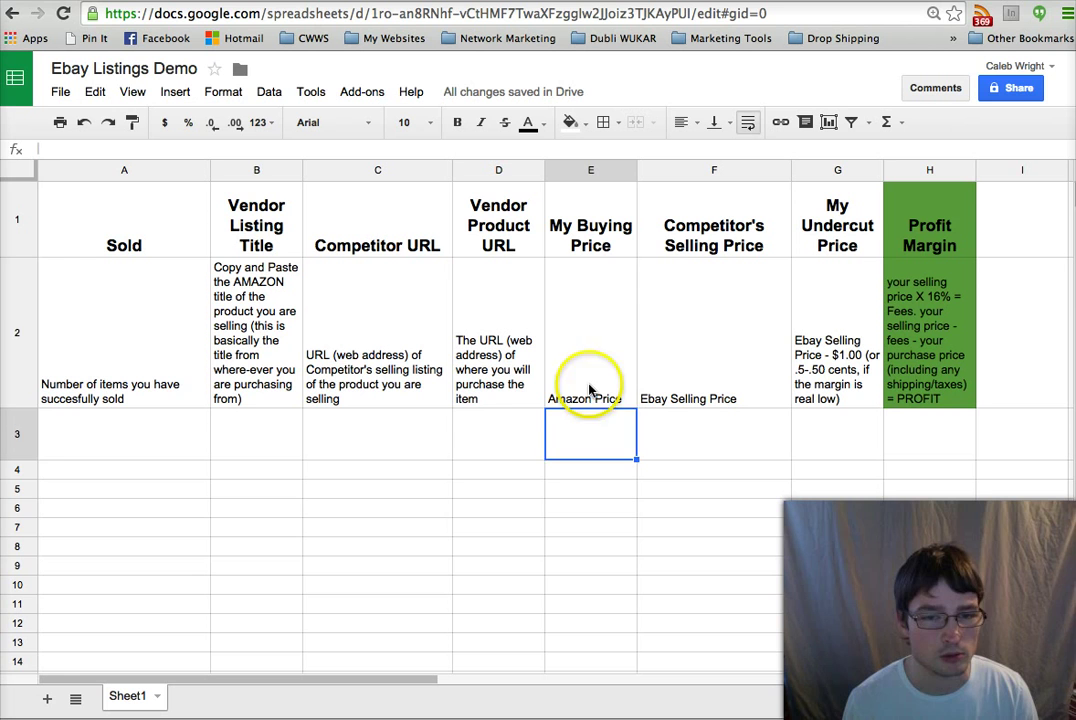
{"action": "left_click", "coordinate": [588, 389]}
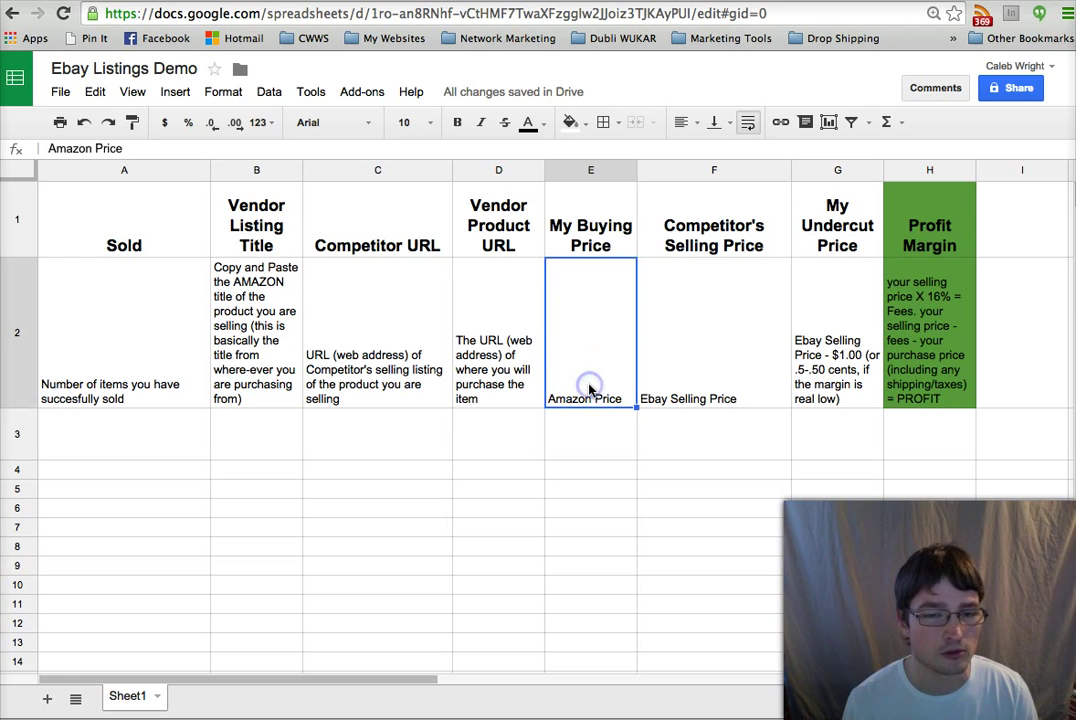
{"action": "left_click", "coordinate": [712, 233]}
{"action": "left_click", "coordinate": [692, 355]}
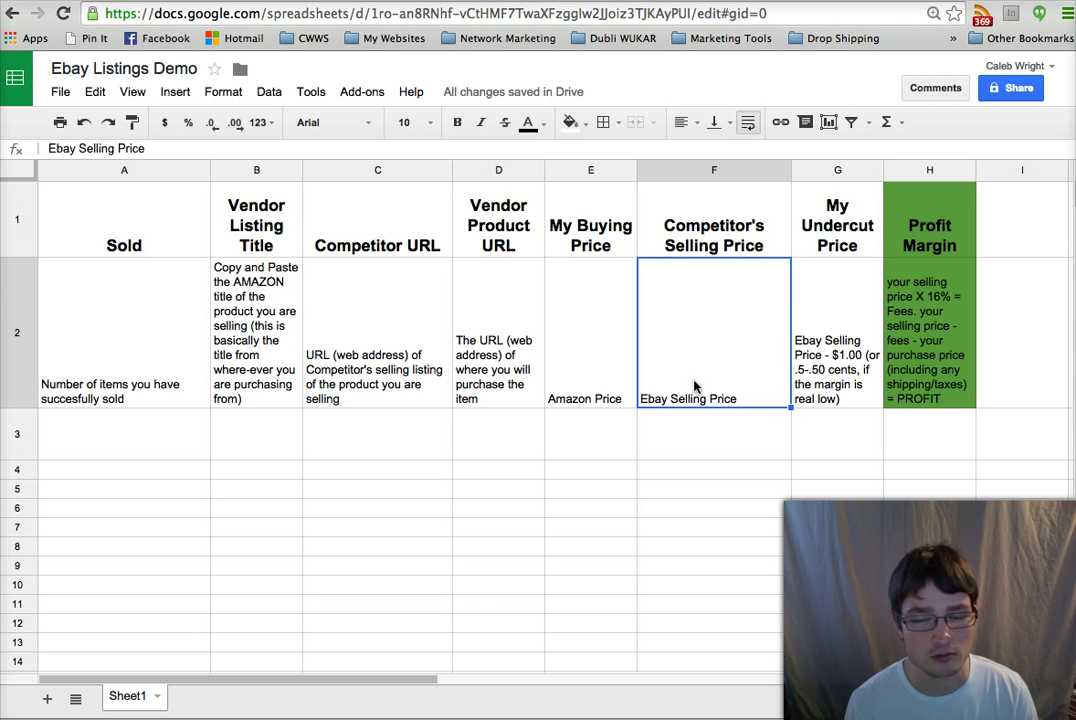
{"action": "left_click", "coordinate": [814, 332]}
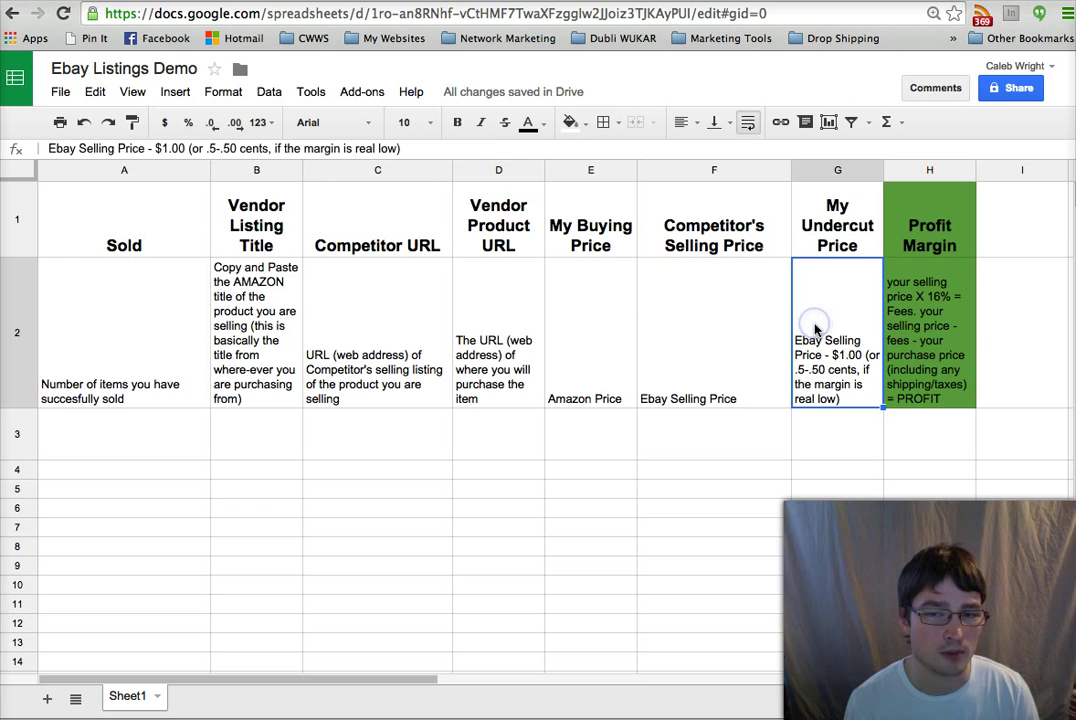
{"action": "left_click", "coordinate": [926, 340]}
{"action": "left_click", "coordinate": [940, 435]}
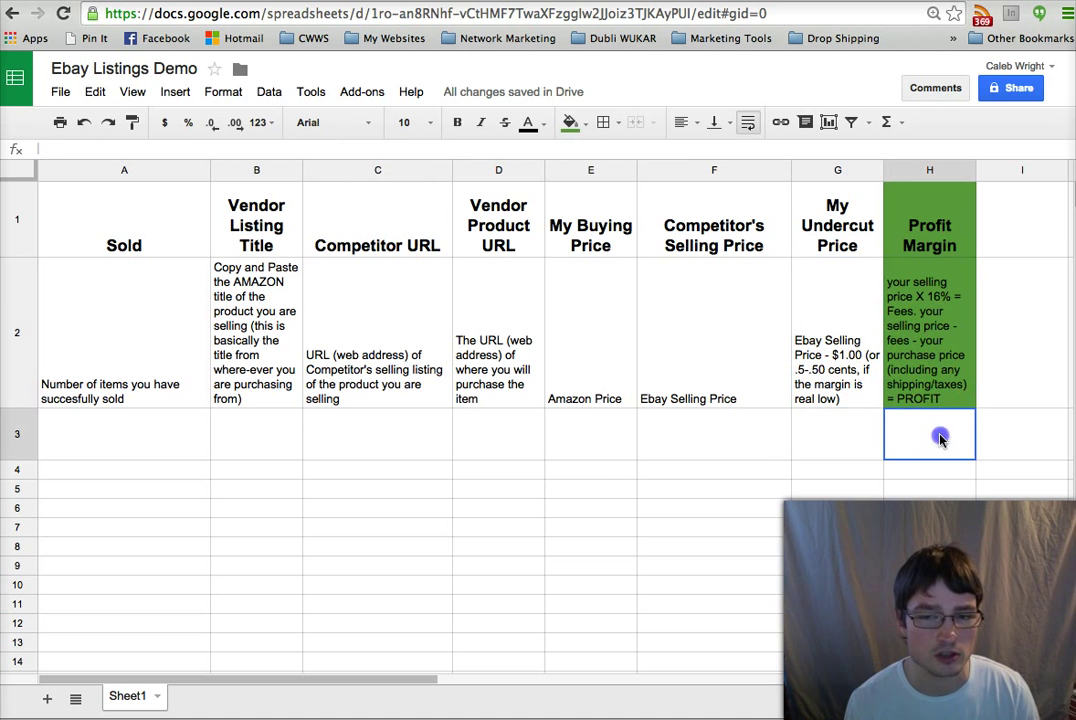
{"action": "left_click", "coordinate": [137, 434]}
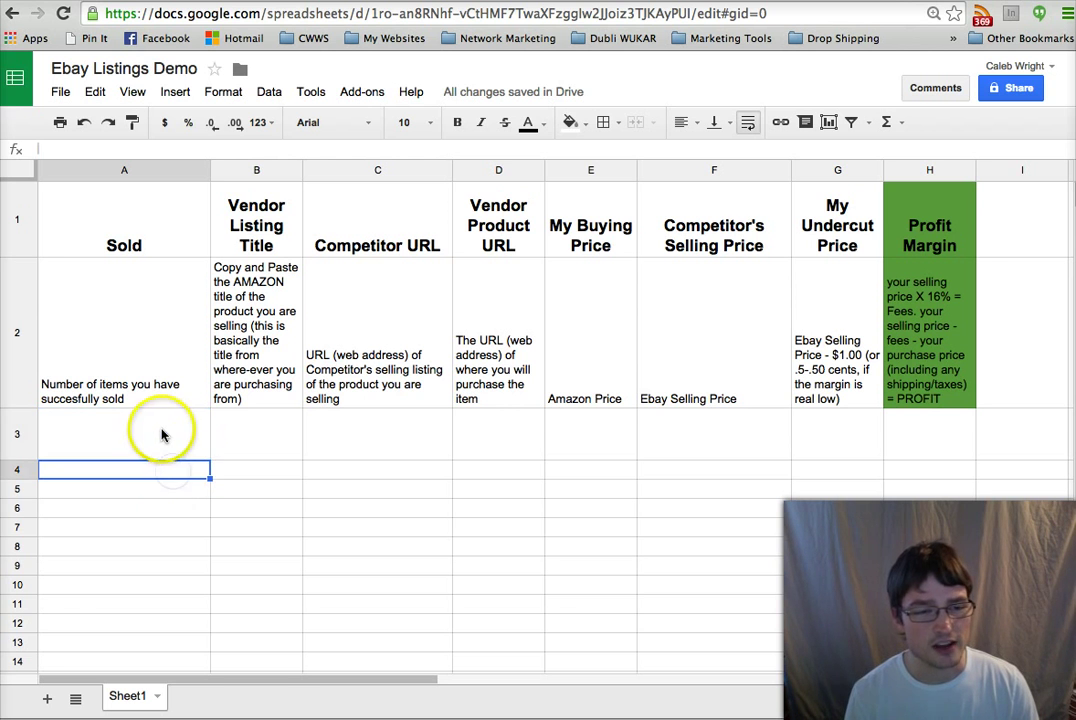
{"action": "left_click", "coordinate": [162, 433]}
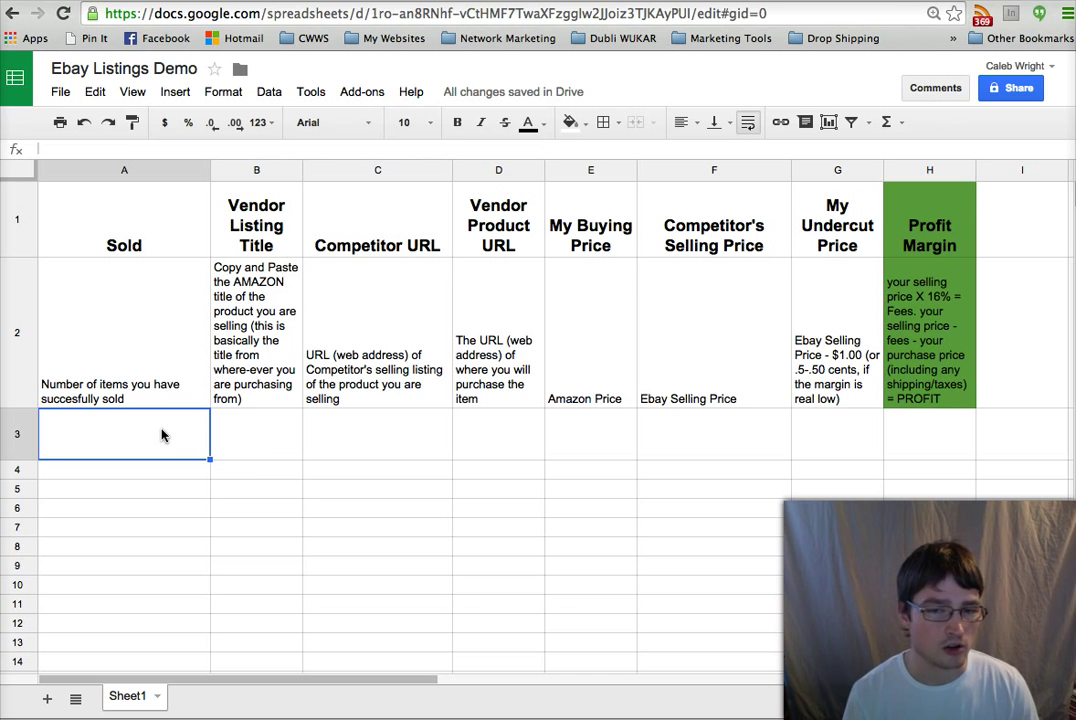
{"action": "left_click", "coordinate": [234, 431]}
{"action": "left_click", "coordinate": [143, 433]}
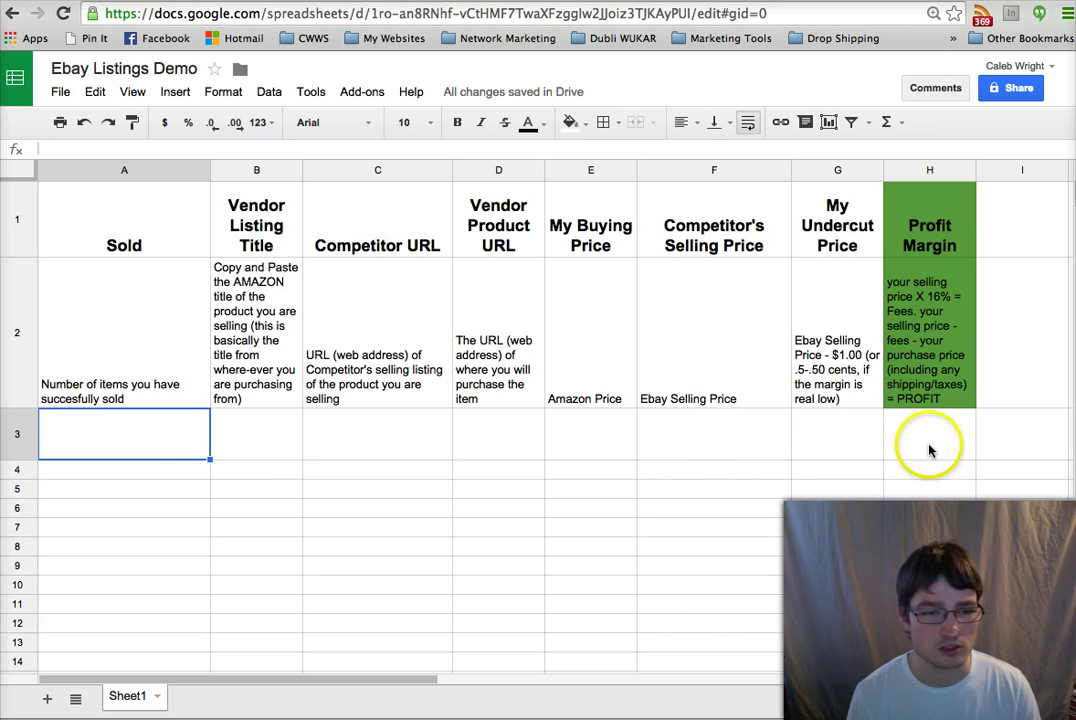
{"action": "left_click", "coordinate": [132, 472]}
{"action": "left_click_drag", "start_coordinate": [125, 478], "coordinate": [377, 629]}
{"action": "left_click", "coordinate": [595, 544]}
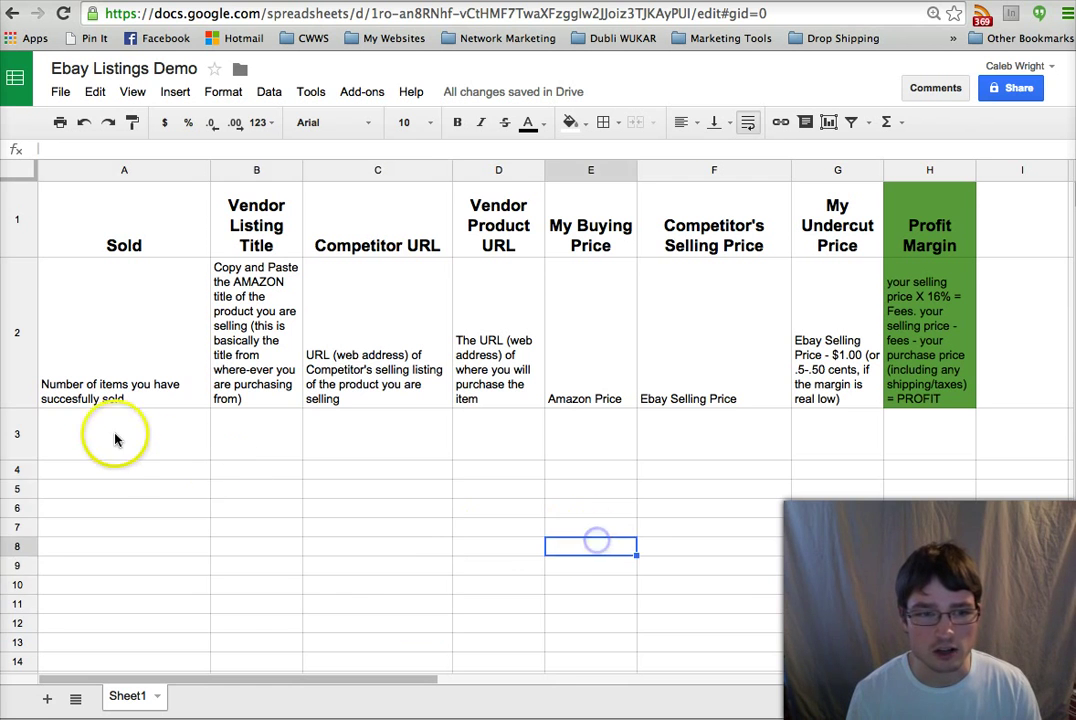
{"action": "left_click_drag", "start_coordinate": [113, 432], "coordinate": [825, 618]}
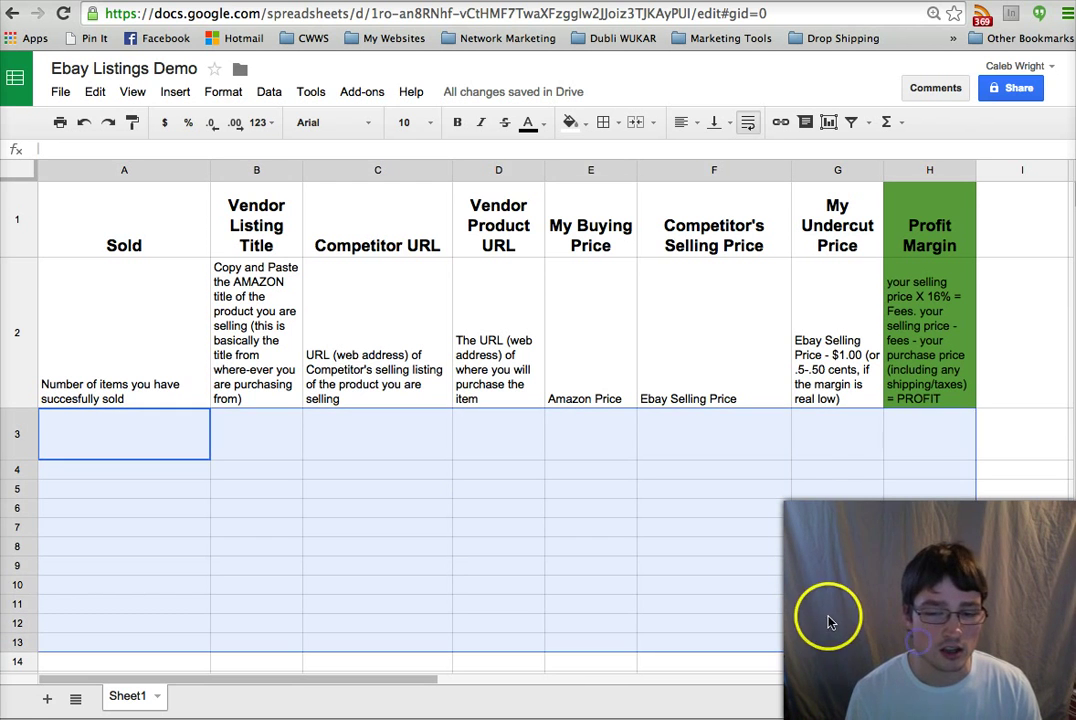
{"action": "left_click", "coordinate": [825, 619]}
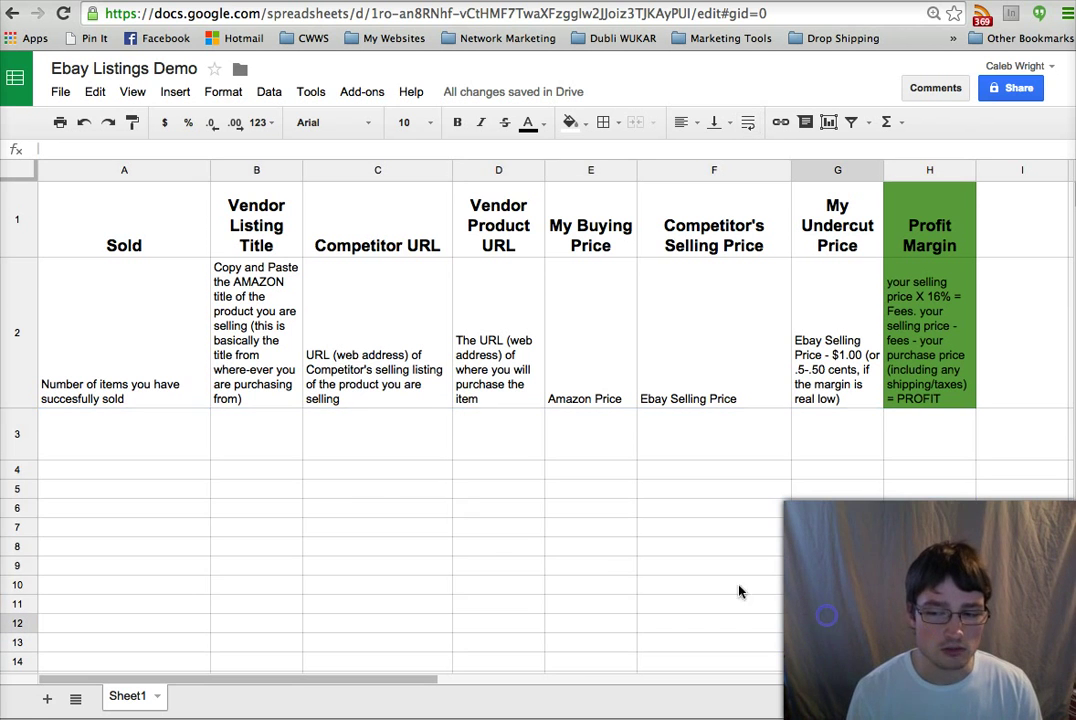
{"action": "left_click", "coordinate": [146, 431]}
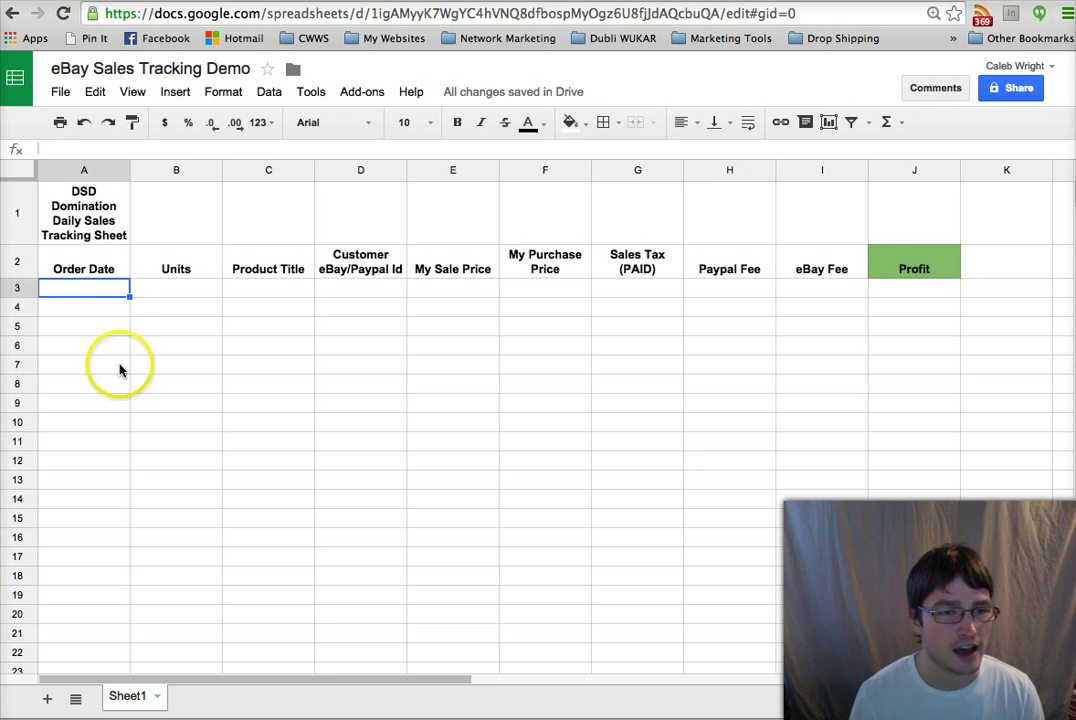
Examine the eBay Sales Tracking Demo sheet's title and the Order Date, Units, Product Title and Customer eBay/Paypal Id columns
{"action": "left_click", "coordinate": [92, 208]}
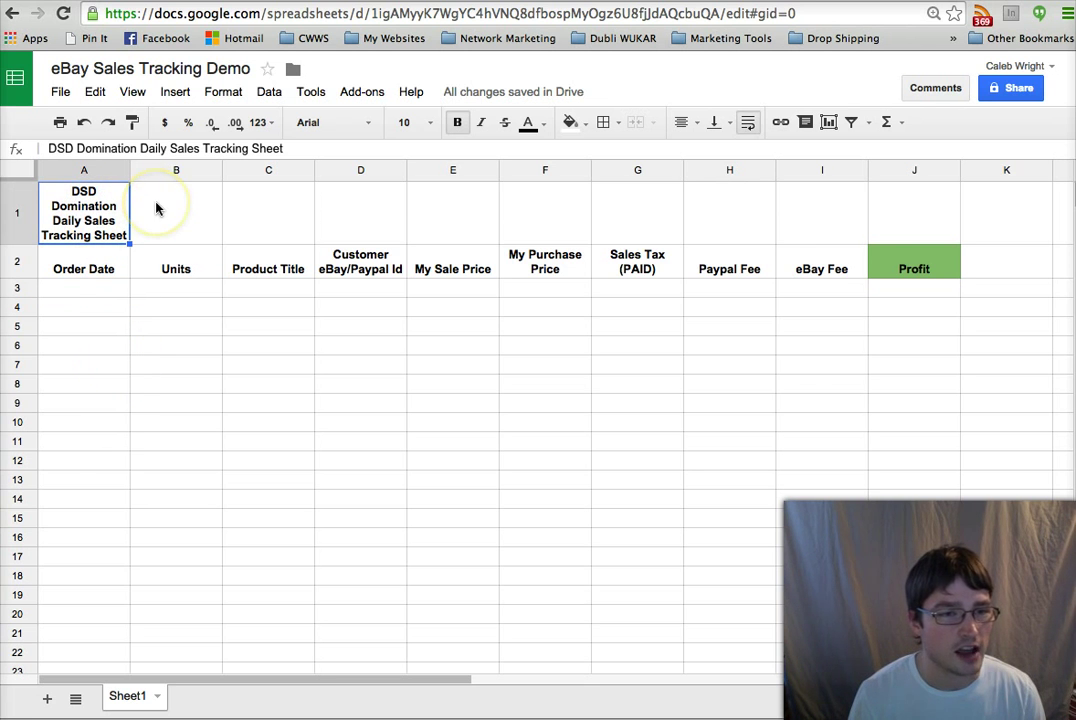
{"action": "left_click", "coordinate": [84, 262]}
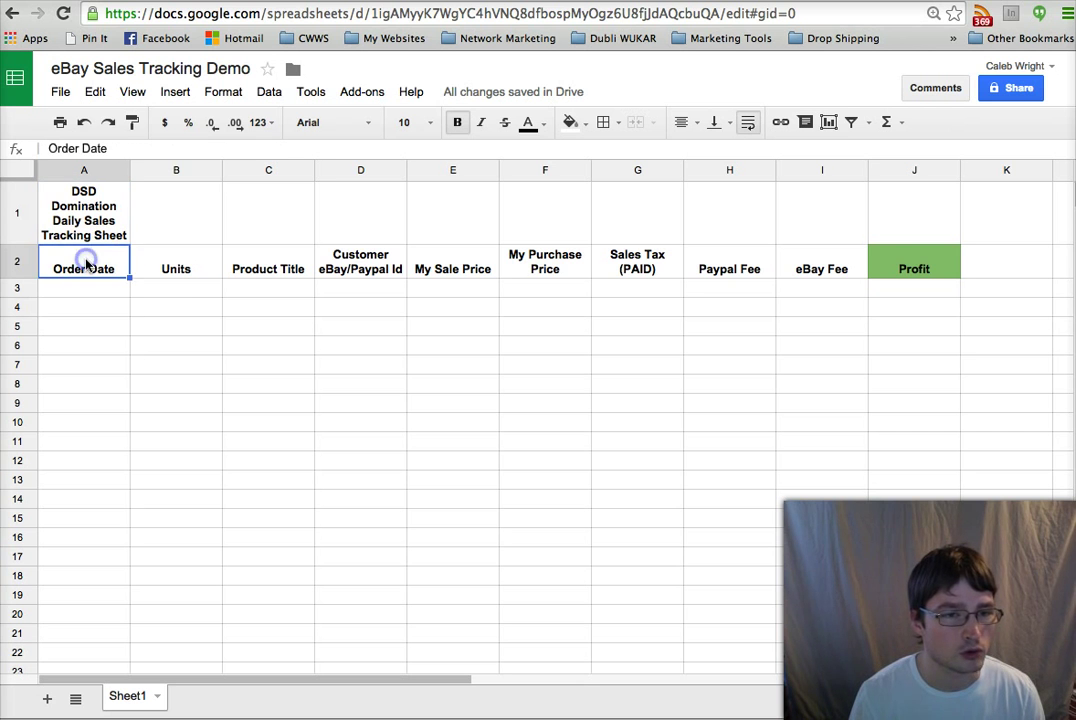
{"action": "left_click", "coordinate": [181, 264]}
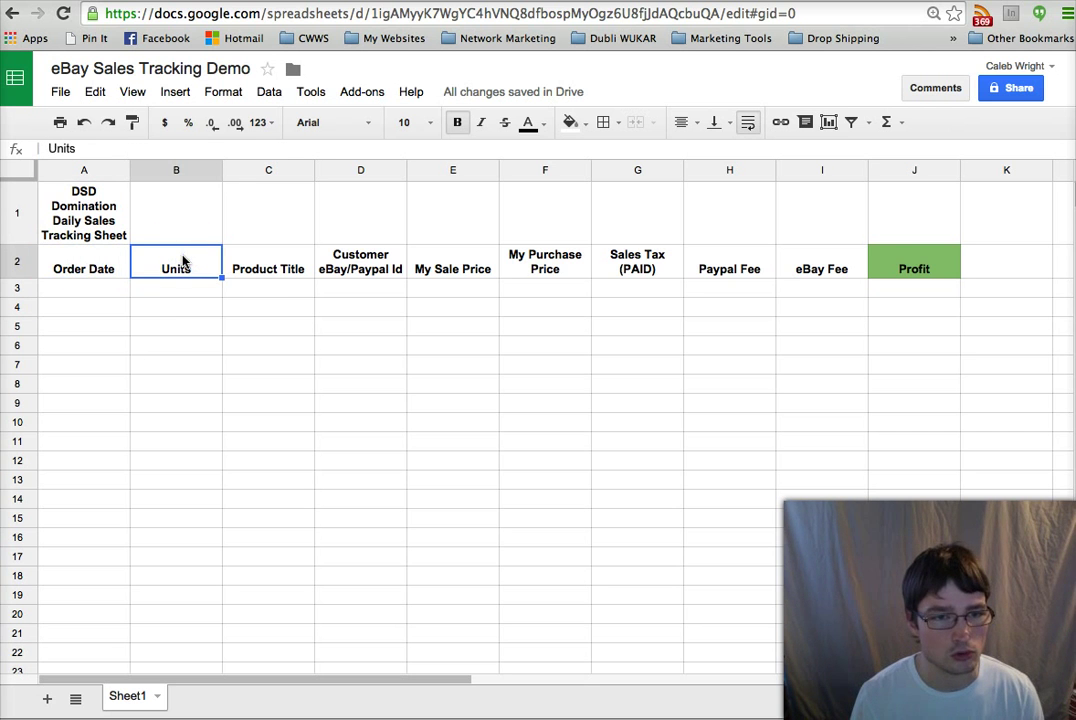
{"action": "left_click", "coordinate": [251, 262]}
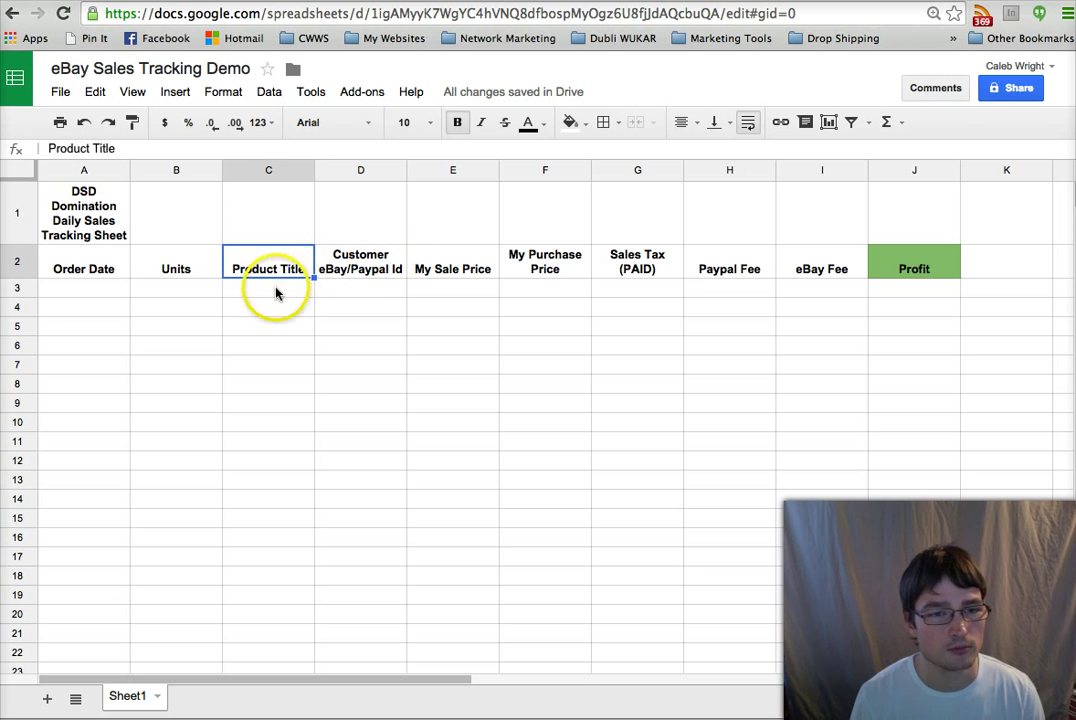
{"action": "left_click", "coordinate": [277, 291]}
{"action": "left_click", "coordinate": [283, 273]}
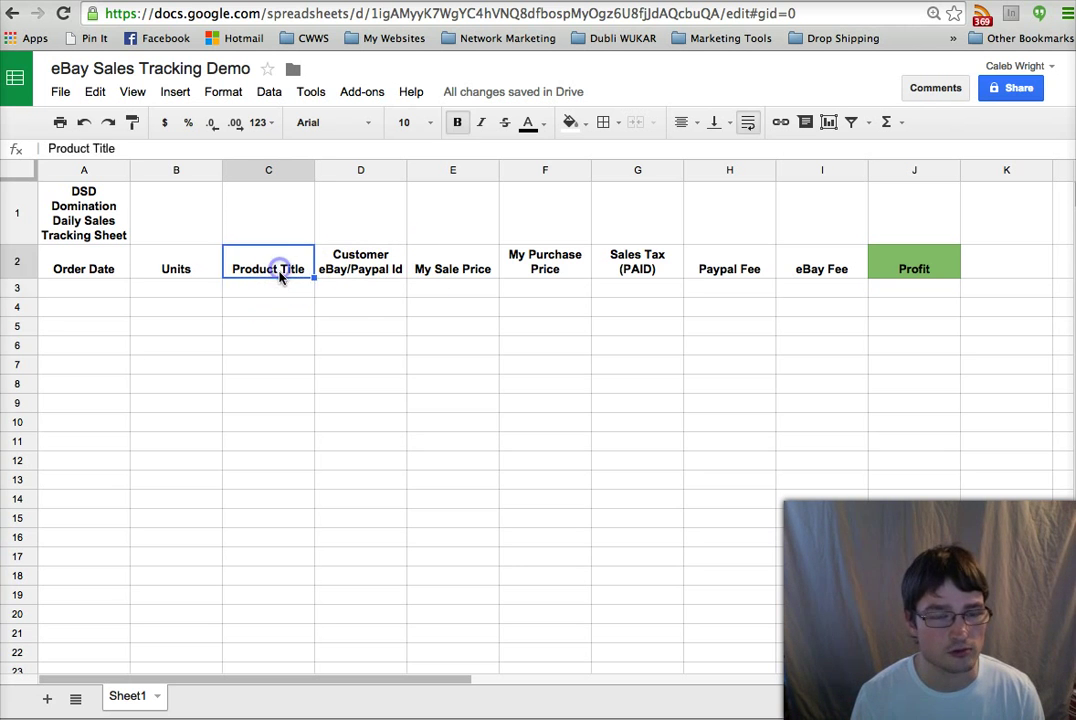
{"action": "left_click", "coordinate": [279, 289]}
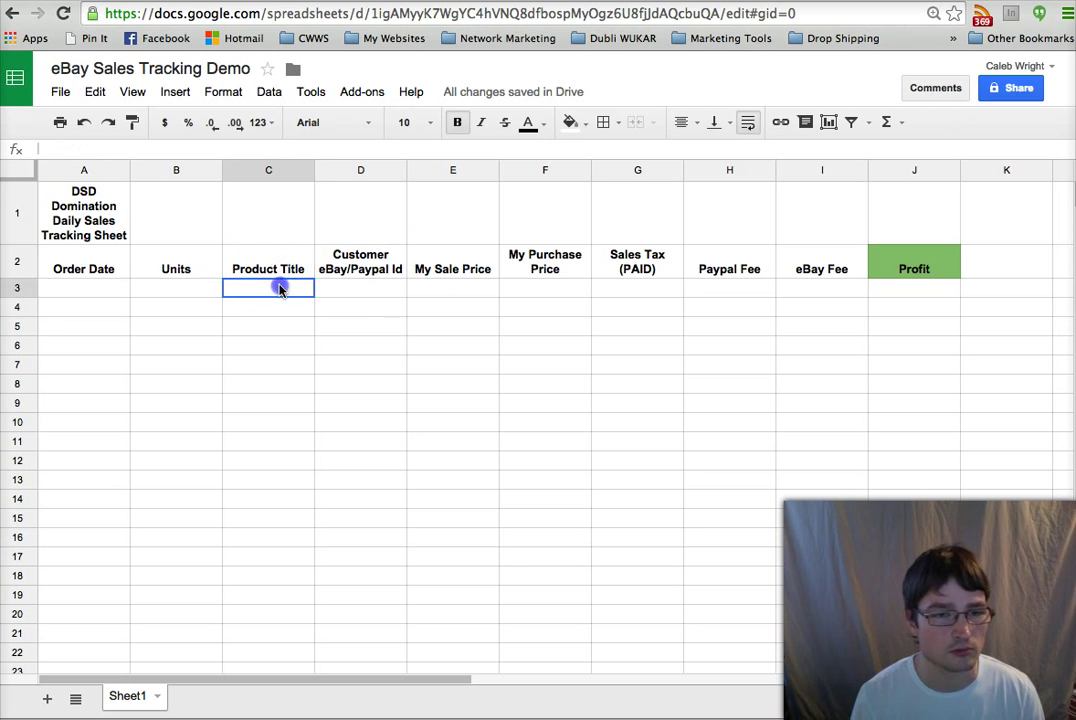
{"action": "left_click", "coordinate": [372, 257]}
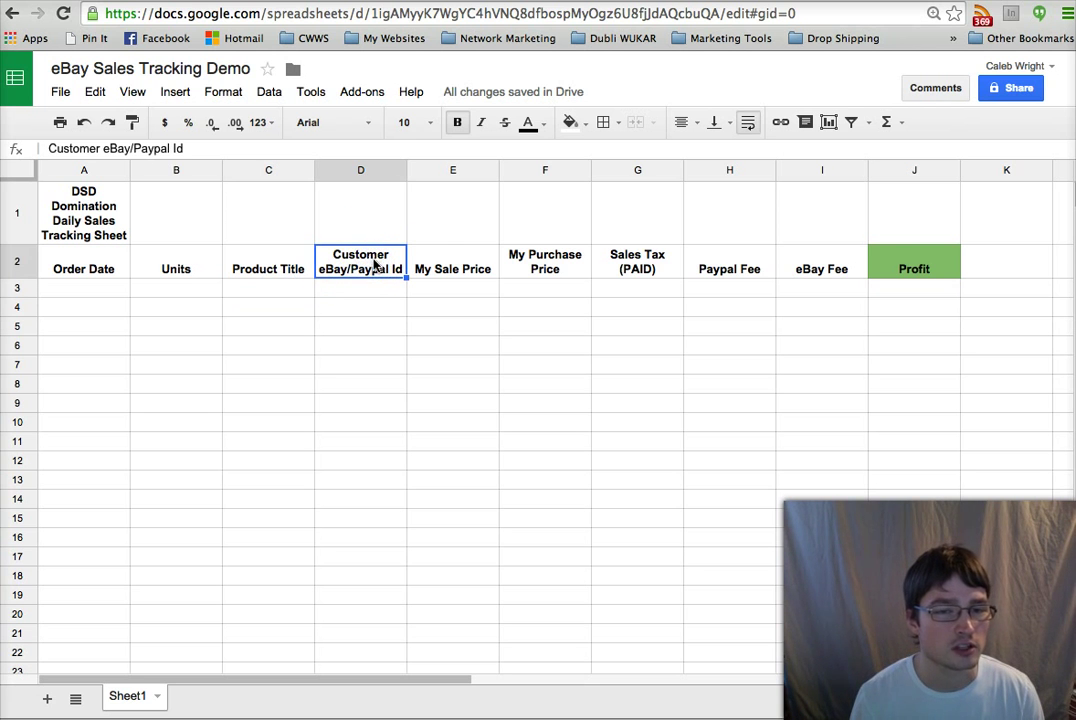
Examine the My Sale Price, My Purchase Price, Sales Tax (PAID), Paypal Fee, eBay Fee and Profit columns and their first entry cells
{"action": "left_click", "coordinate": [469, 270]}
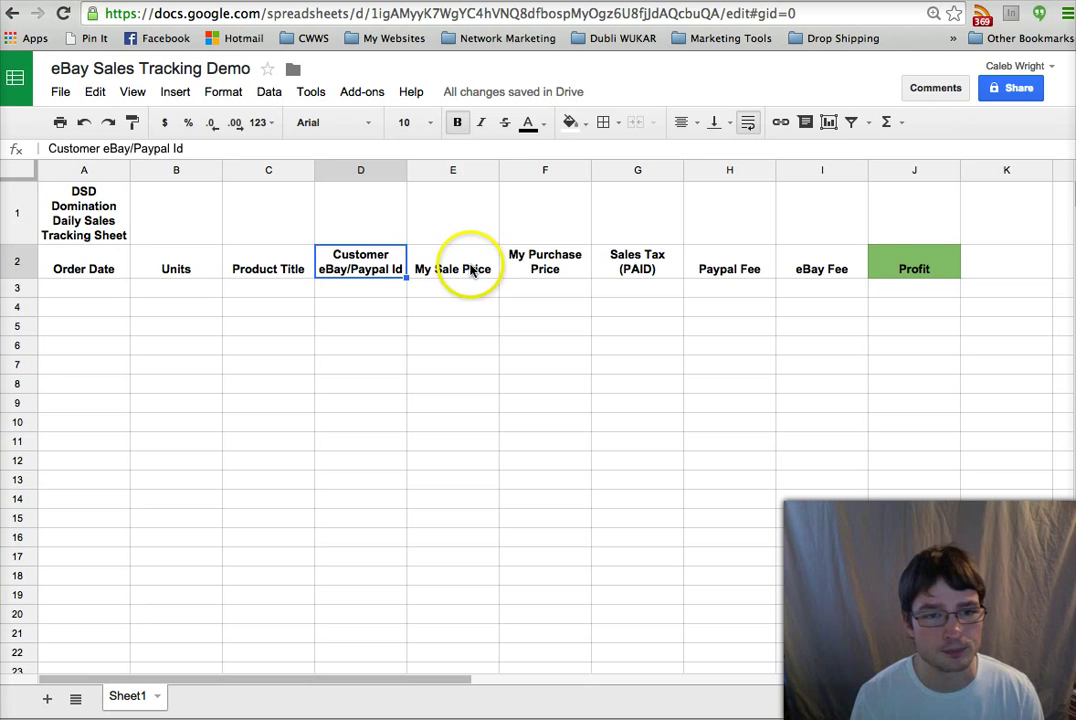
{"action": "key", "text": "Return"}
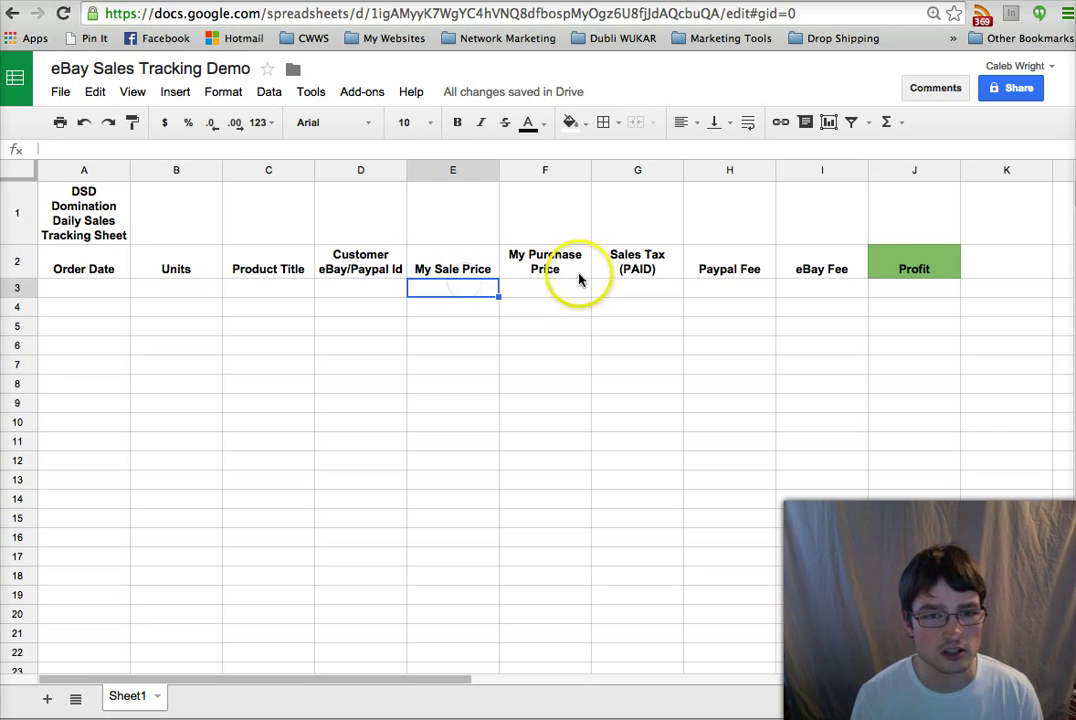
{"action": "left_click", "coordinate": [575, 288]}
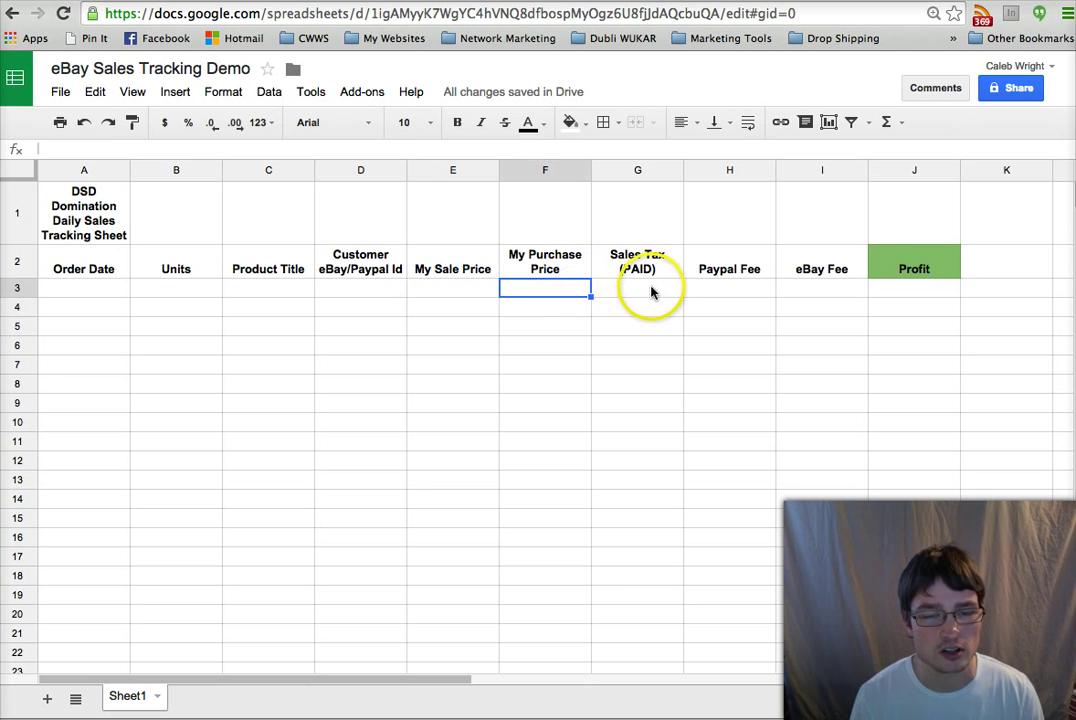
{"action": "left_click", "coordinate": [632, 287]}
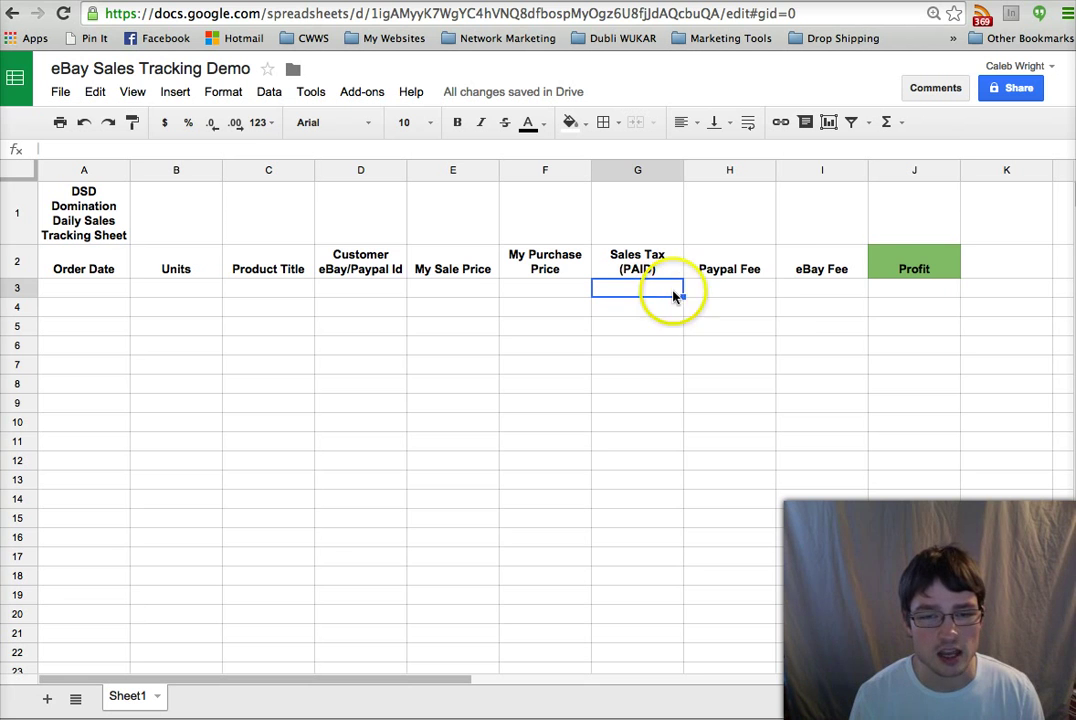
{"action": "left_click", "coordinate": [702, 291]}
{"action": "left_click", "coordinate": [812, 293]}
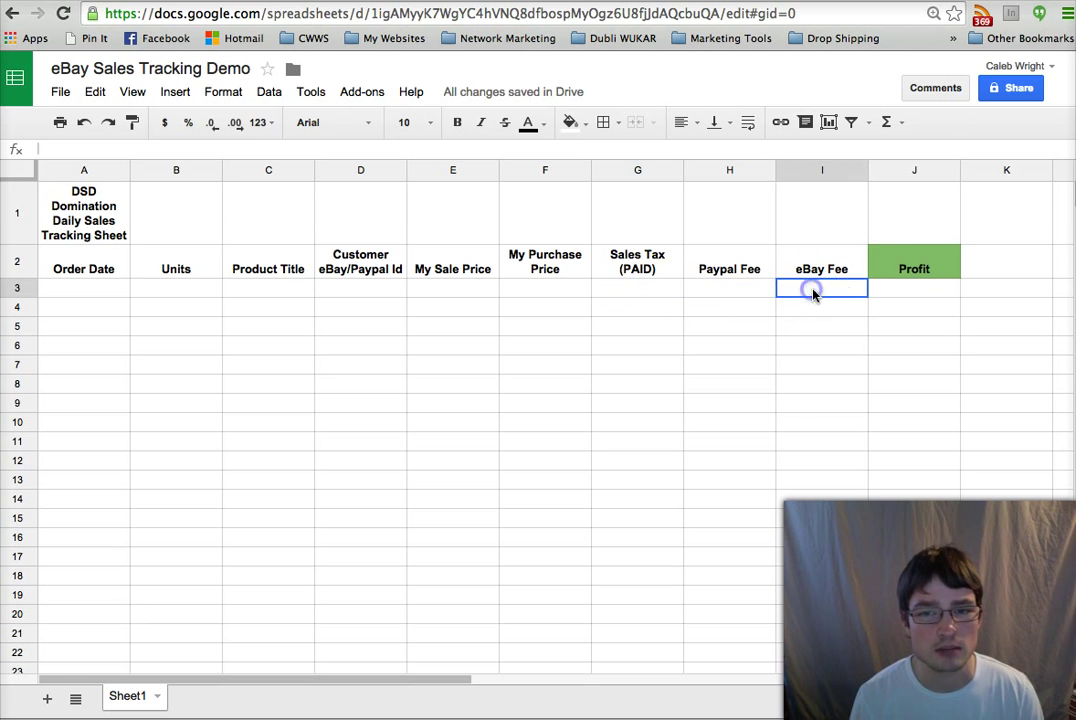
{"action": "left_click", "coordinate": [904, 292]}
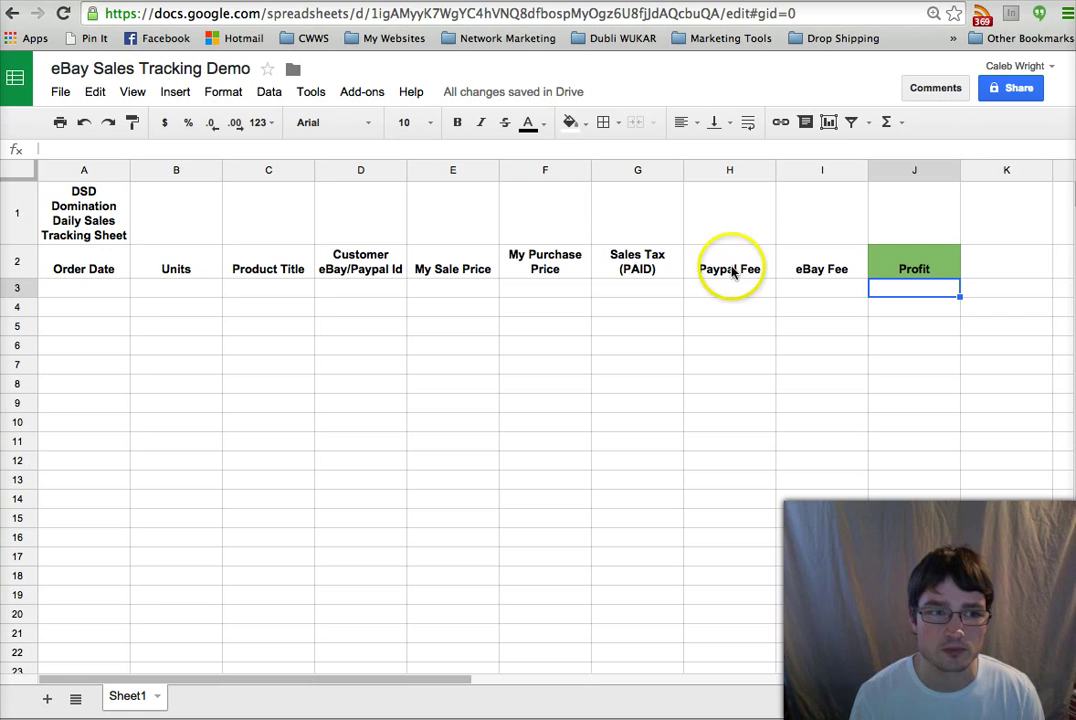
Examine the empty entry rows 3 to 7 from Order Date to Profit and the first Order Date cells
{"action": "left_click", "coordinate": [110, 288]}
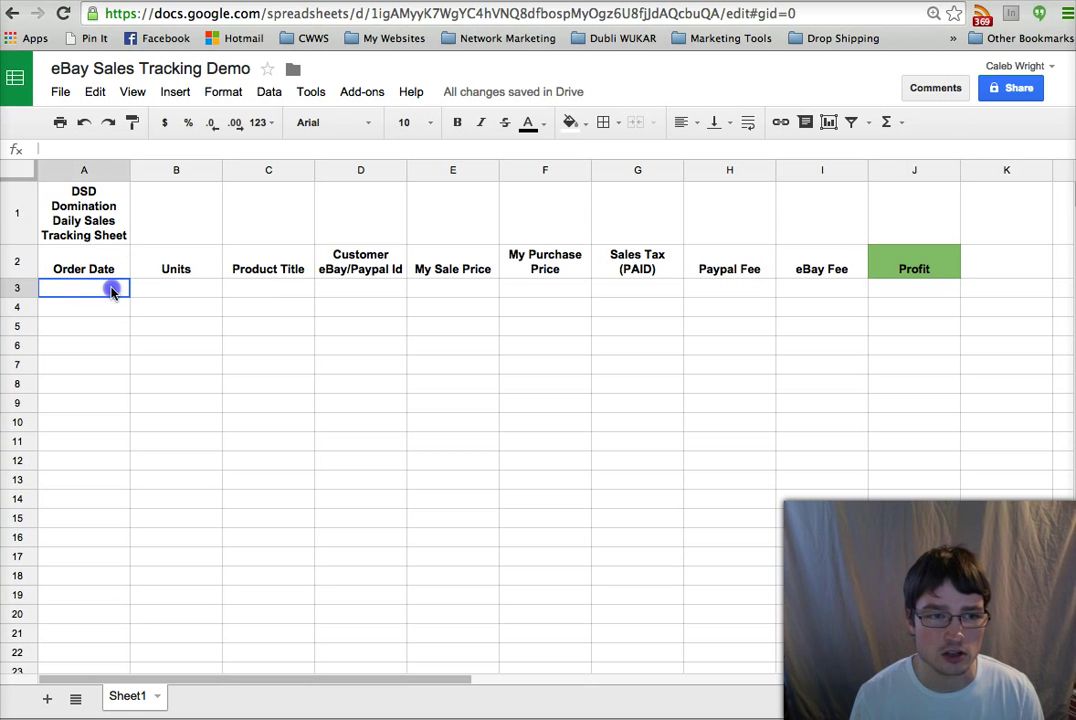
{"action": "left_click_drag", "start_coordinate": [110, 288], "coordinate": [911, 347]}
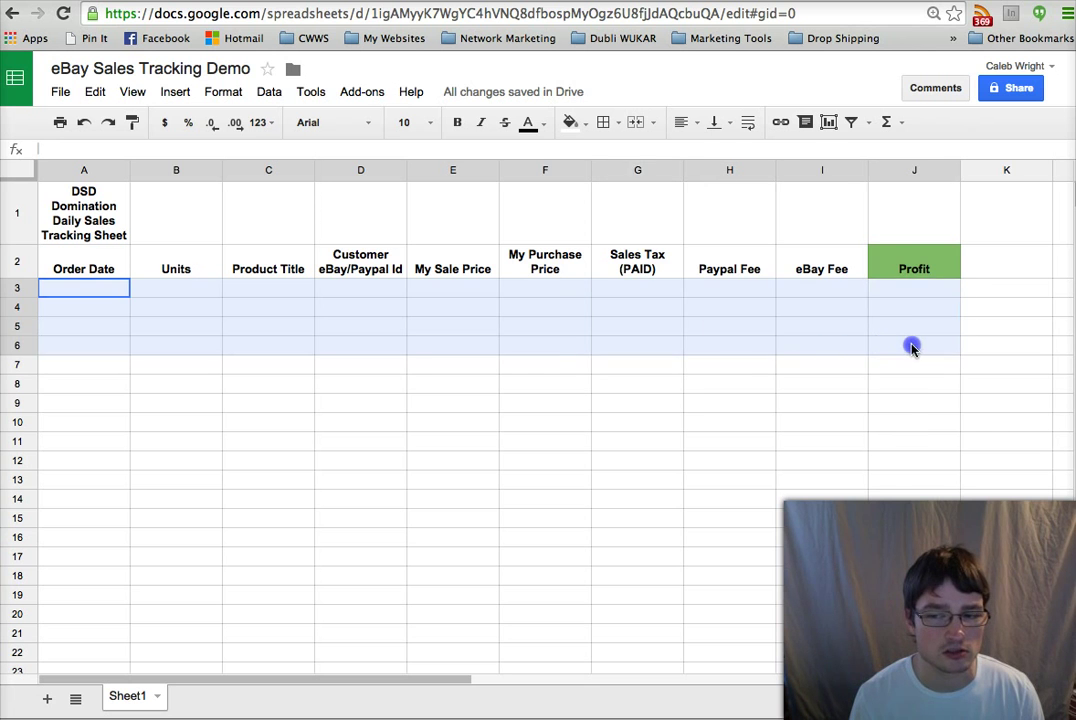
{"action": "left_click", "coordinate": [728, 404]}
{"action": "left_click", "coordinate": [95, 288]}
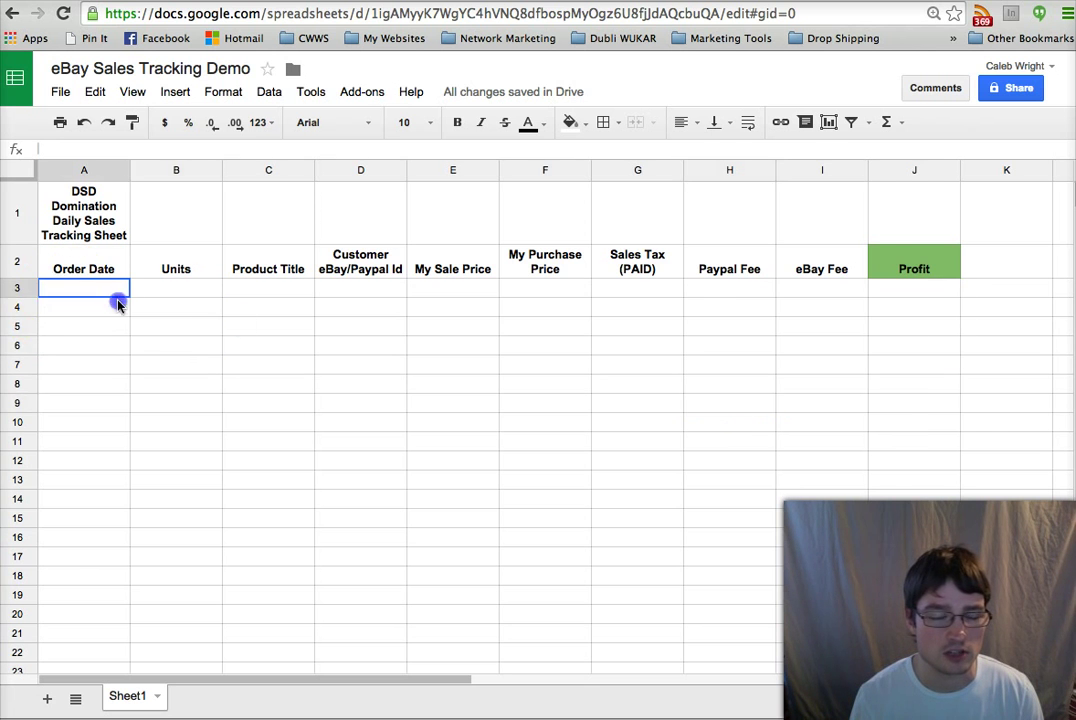
{"action": "left_click_drag", "start_coordinate": [118, 305], "coordinate": [912, 367]}
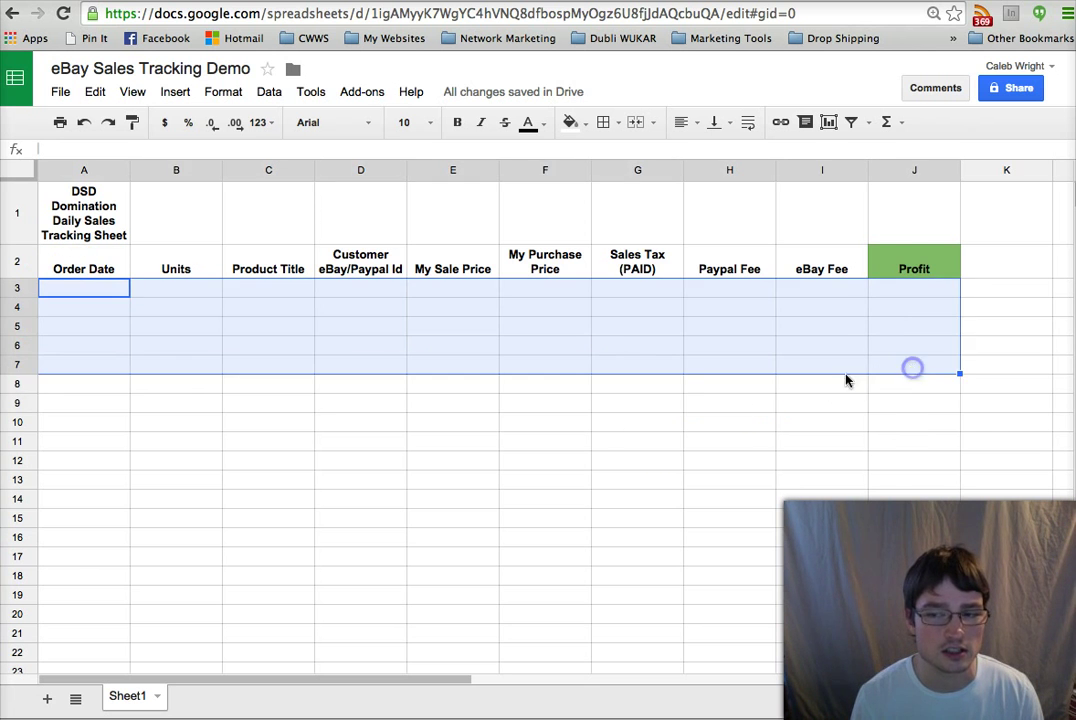
{"action": "left_click", "coordinate": [654, 439]}
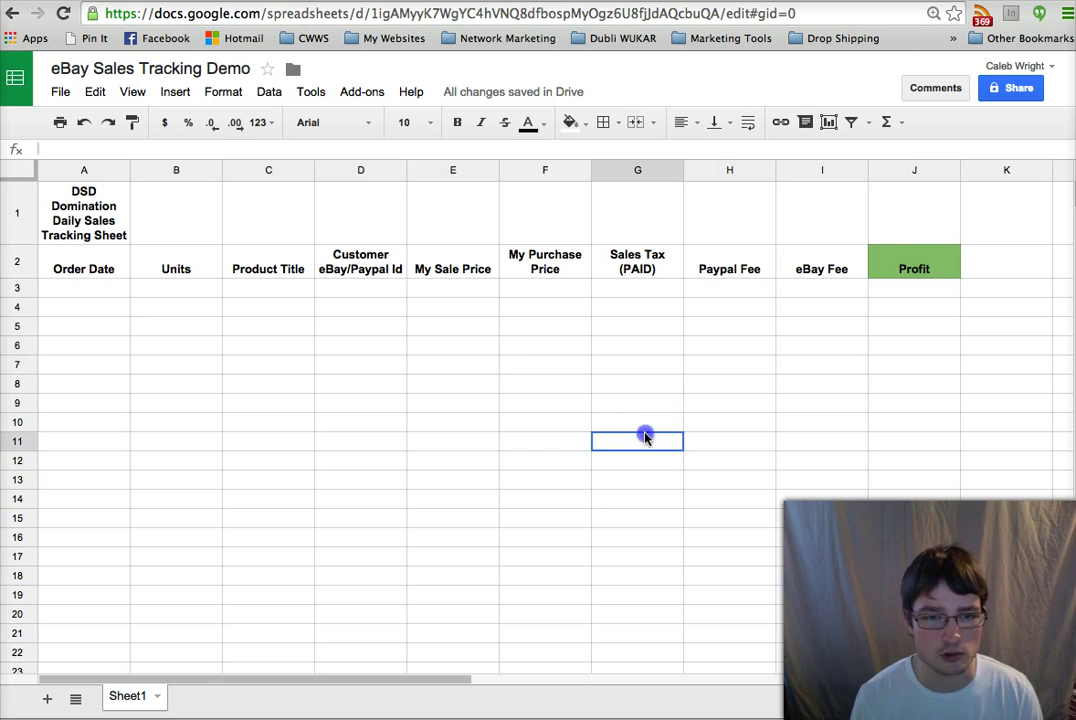
{"action": "left_click", "coordinate": [109, 289]}
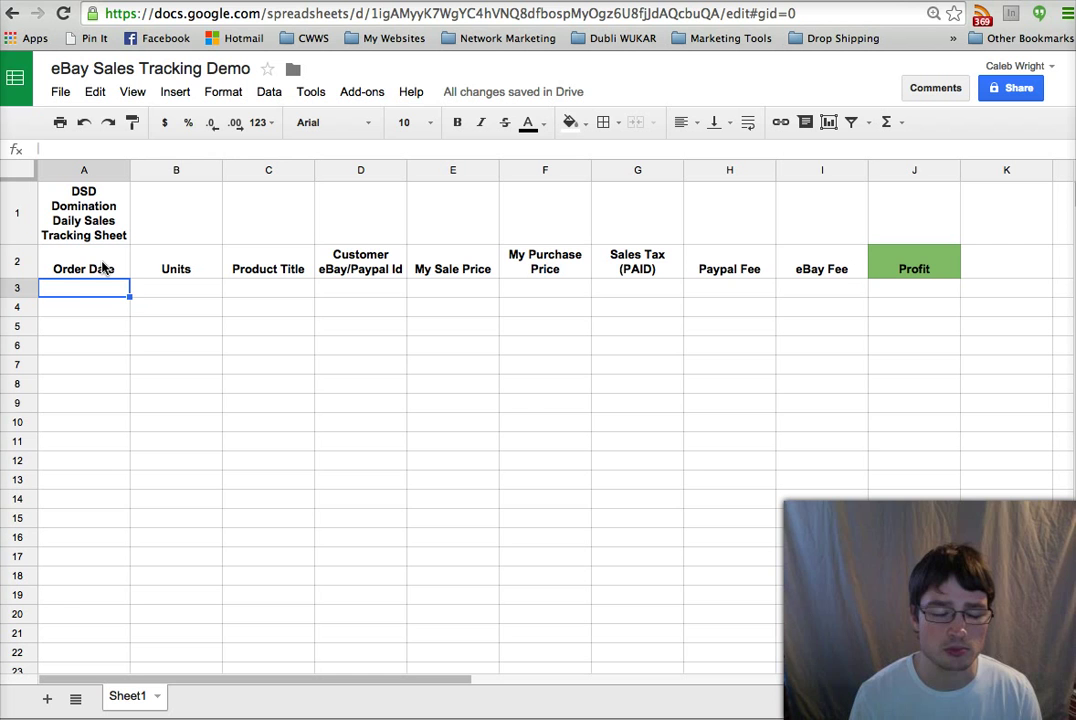
{"action": "left_click", "coordinate": [109, 291]}
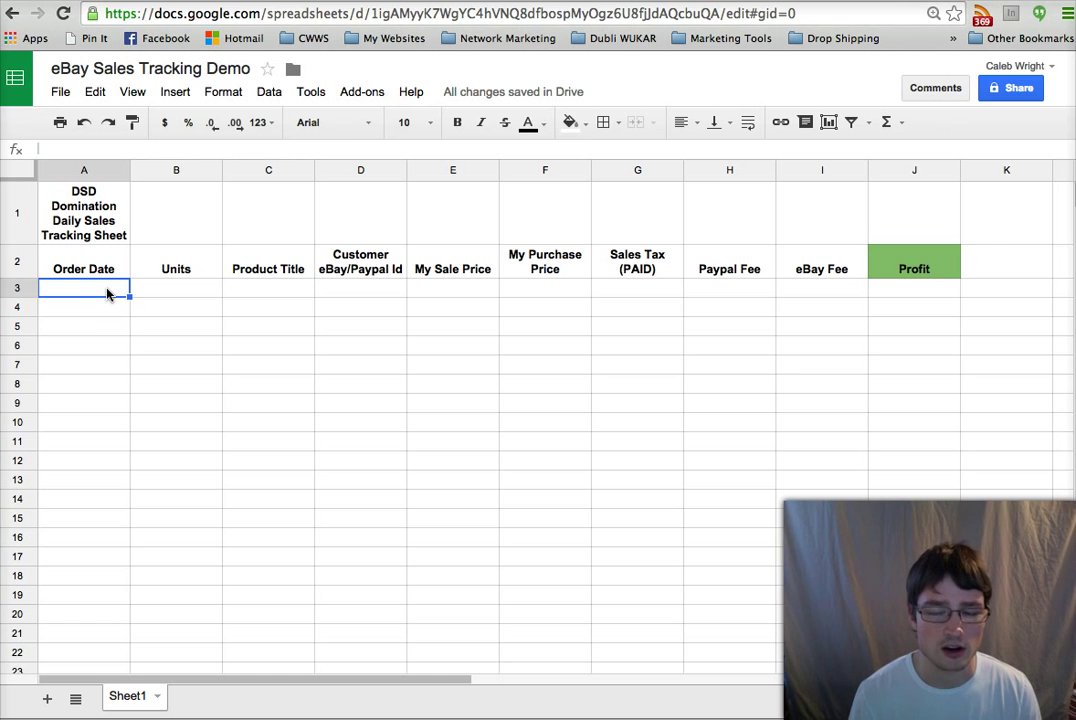
{"action": "left_click", "coordinate": [108, 305]}
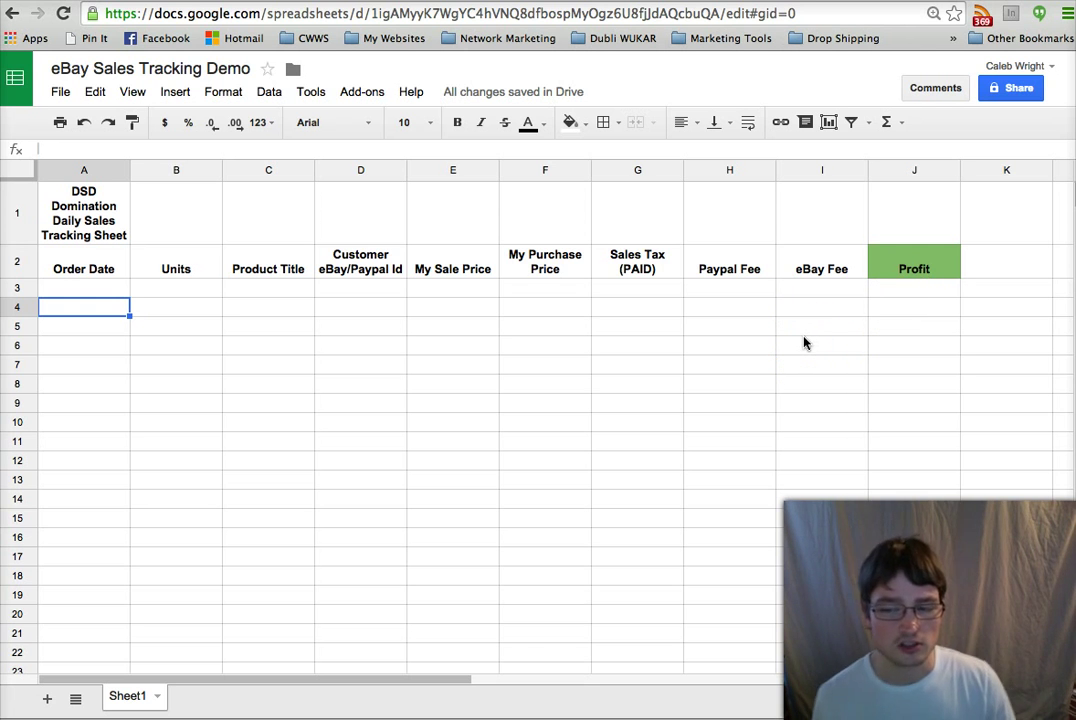
Examine the Profit column's entry cells down to row 21, the Order Date cells and the sheet title cell
{"action": "left_click", "coordinate": [931, 291]}
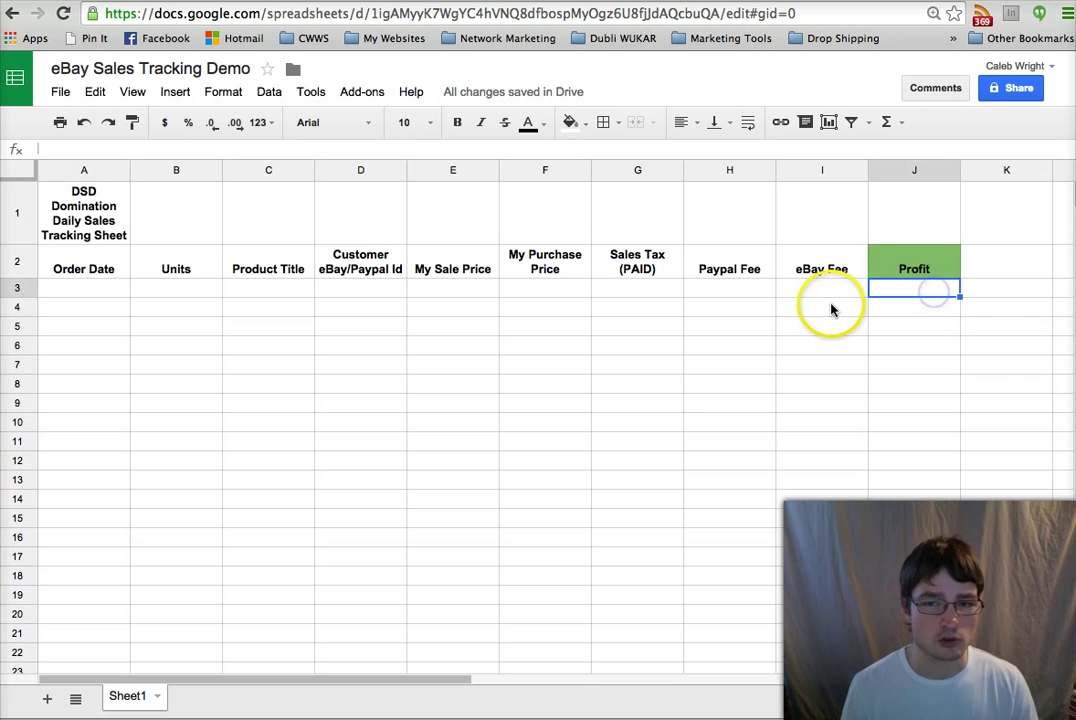
{"action": "left_click", "coordinate": [909, 306]}
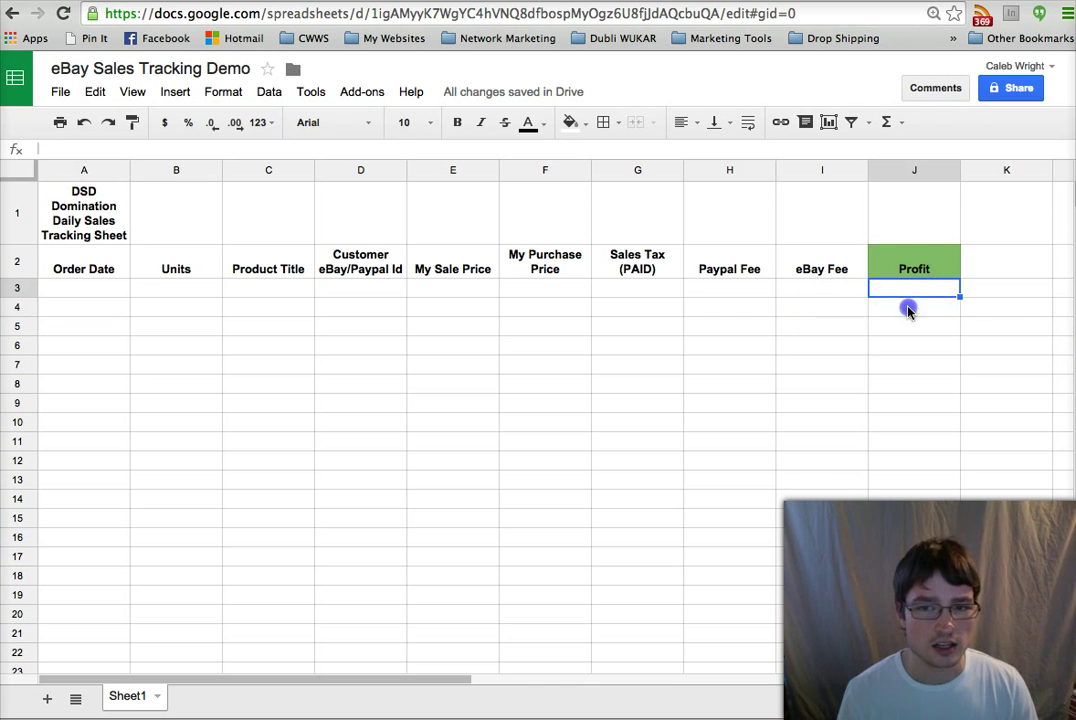
{"action": "left_click_drag", "start_coordinate": [108, 287], "coordinate": [879, 340]}
{"action": "left_click", "coordinate": [883, 326]}
{"action": "left_click_drag", "start_coordinate": [905, 290], "coordinate": [931, 631]}
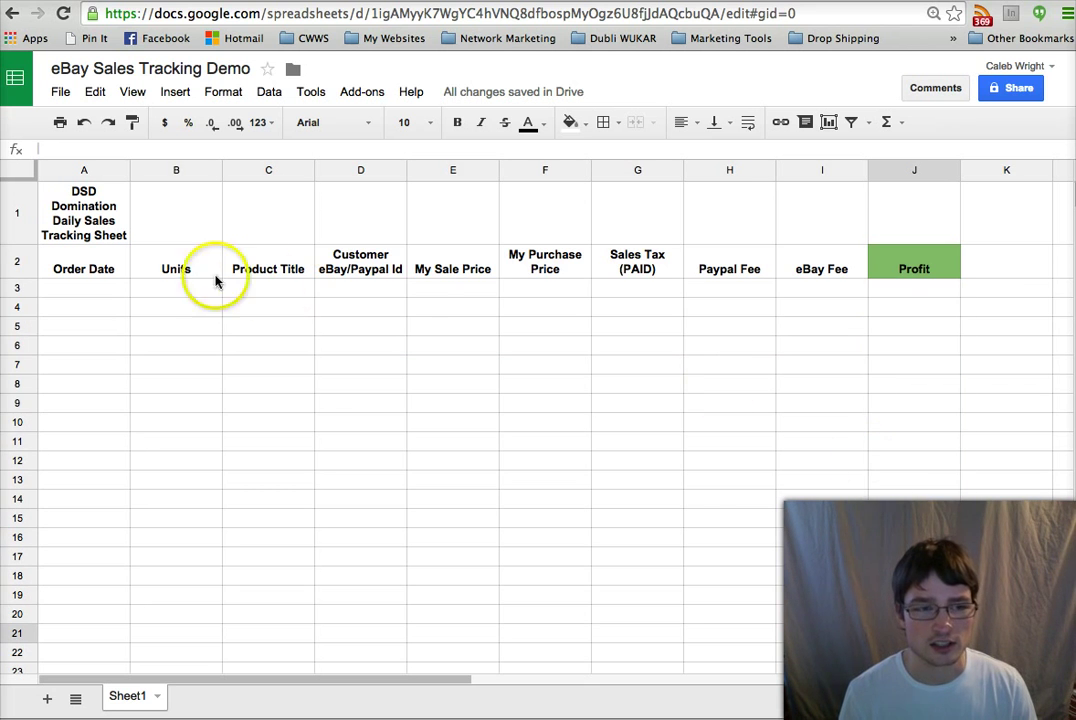
{"action": "left_click", "coordinate": [103, 287]}
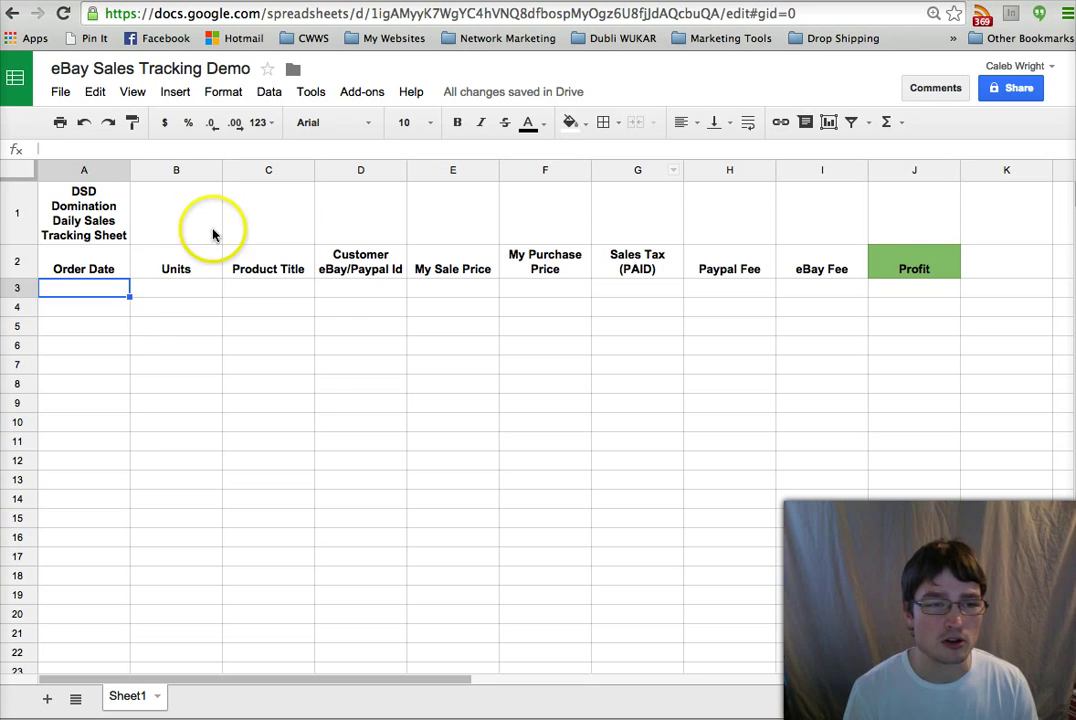
{"action": "left_click", "coordinate": [155, 237]}
{"action": "left_click", "coordinate": [110, 326]}
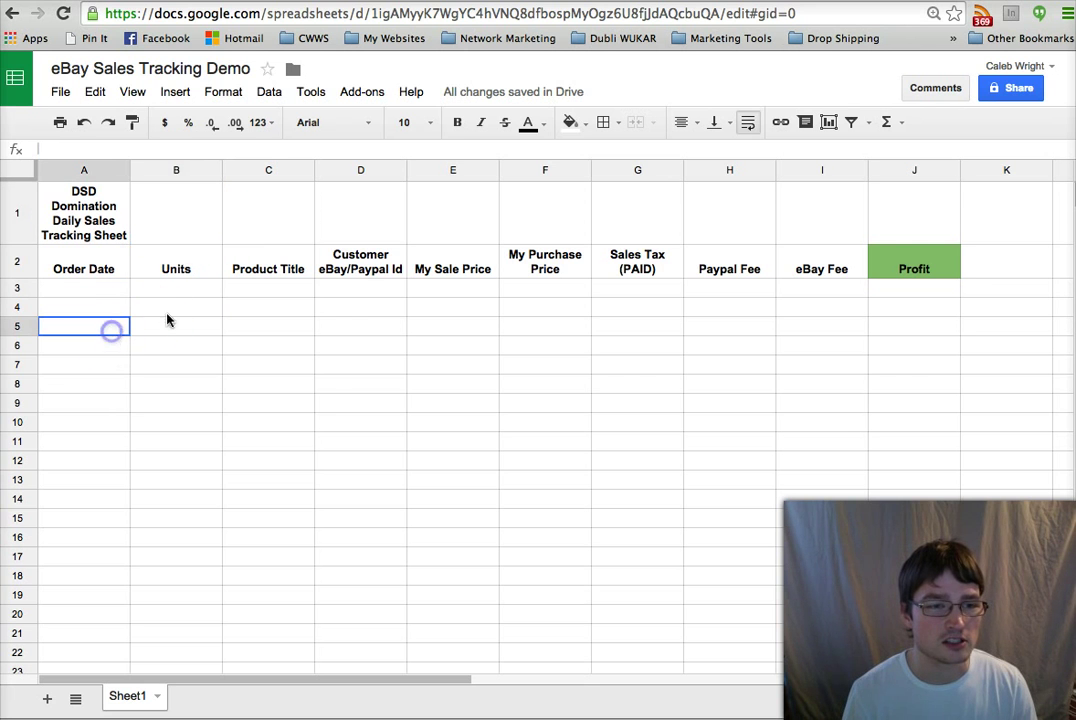
{"action": "left_click", "coordinate": [106, 222]}
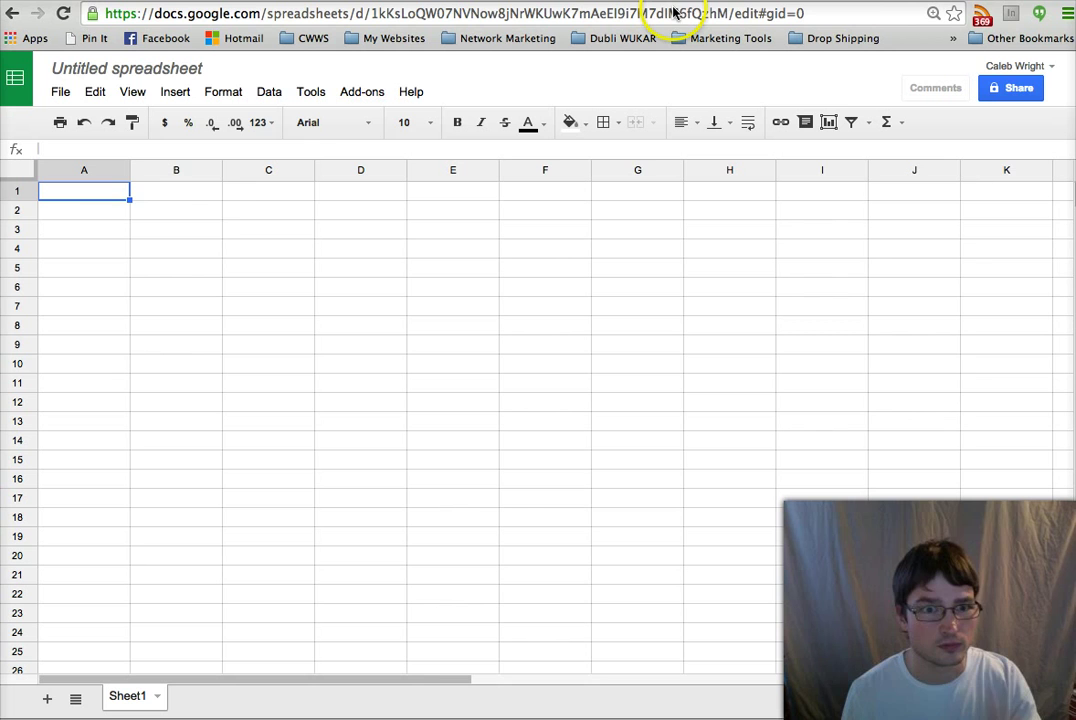
Switch to the untitled spreadsheet and enter a long unbroken filler string beginning "afadfadfa" in cell A1
{"action": "left_click", "coordinate": [108, 186]}
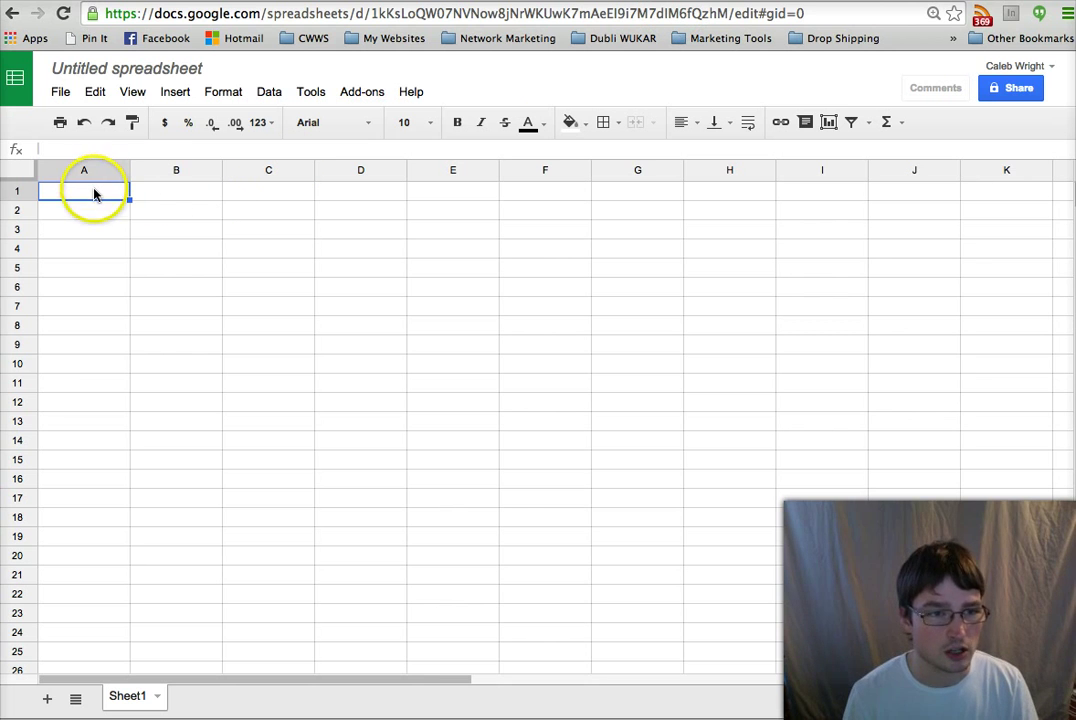
{"action": "type", "text": "afadfadfa"}
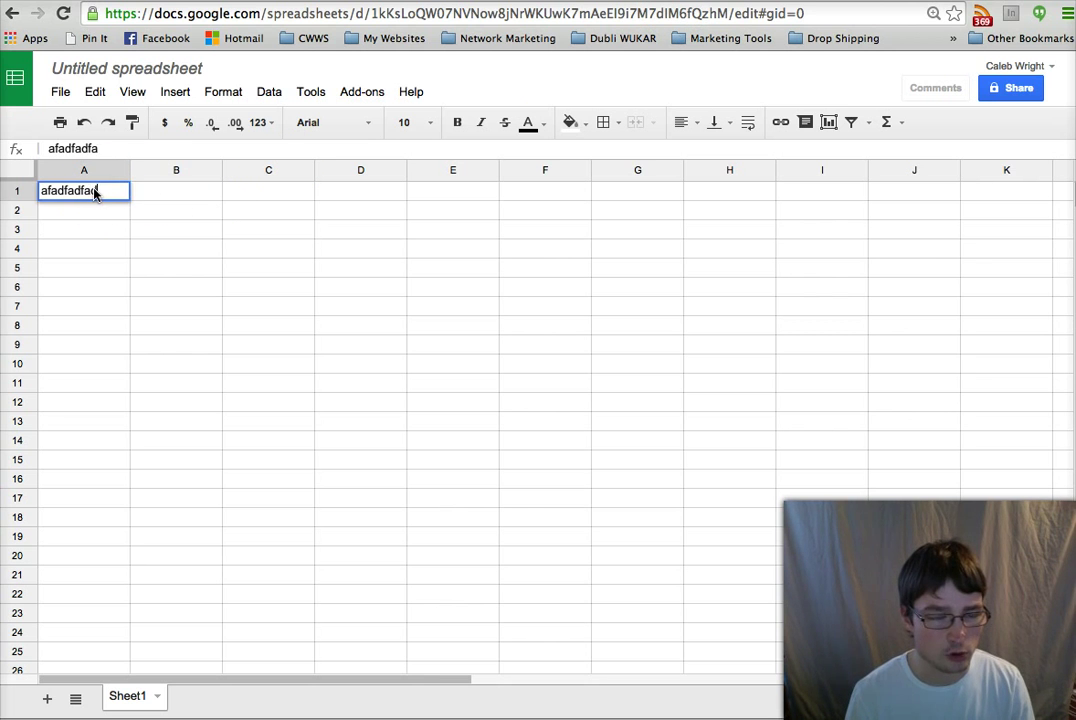
{"action": "type", "text": "dfadfadfadfadfadfadfadf"}
{"action": "left_click", "coordinate": [172, 284]}
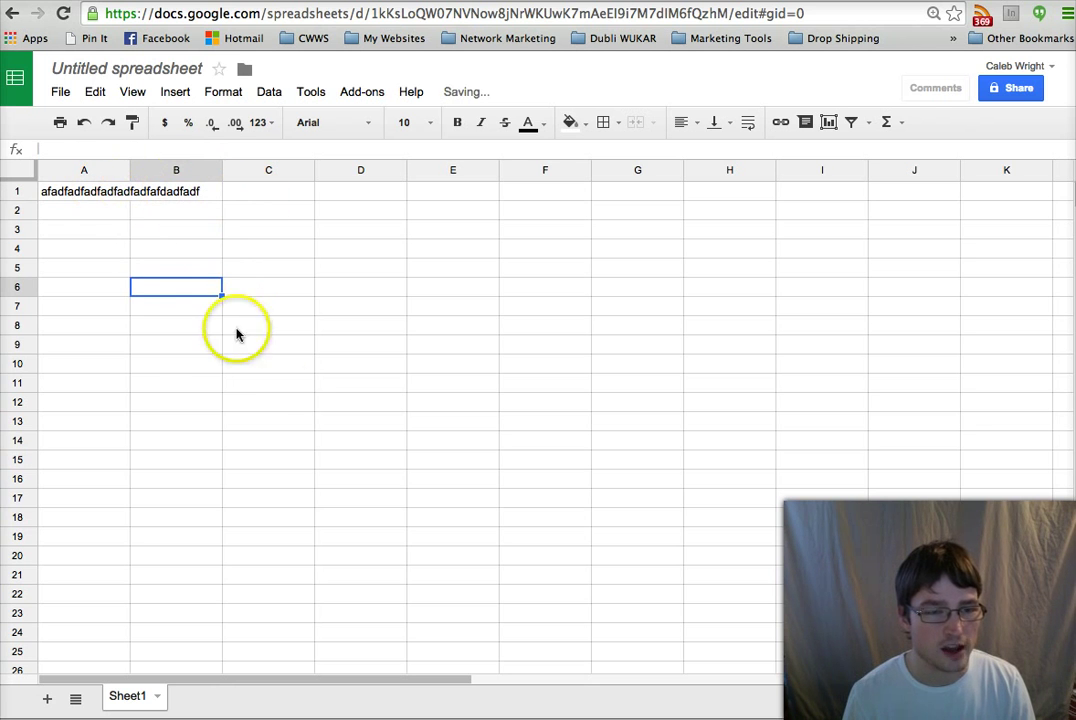
Apply text wrapping to cell A1 of the untitled spreadsheet
{"action": "left_click", "coordinate": [88, 194]}
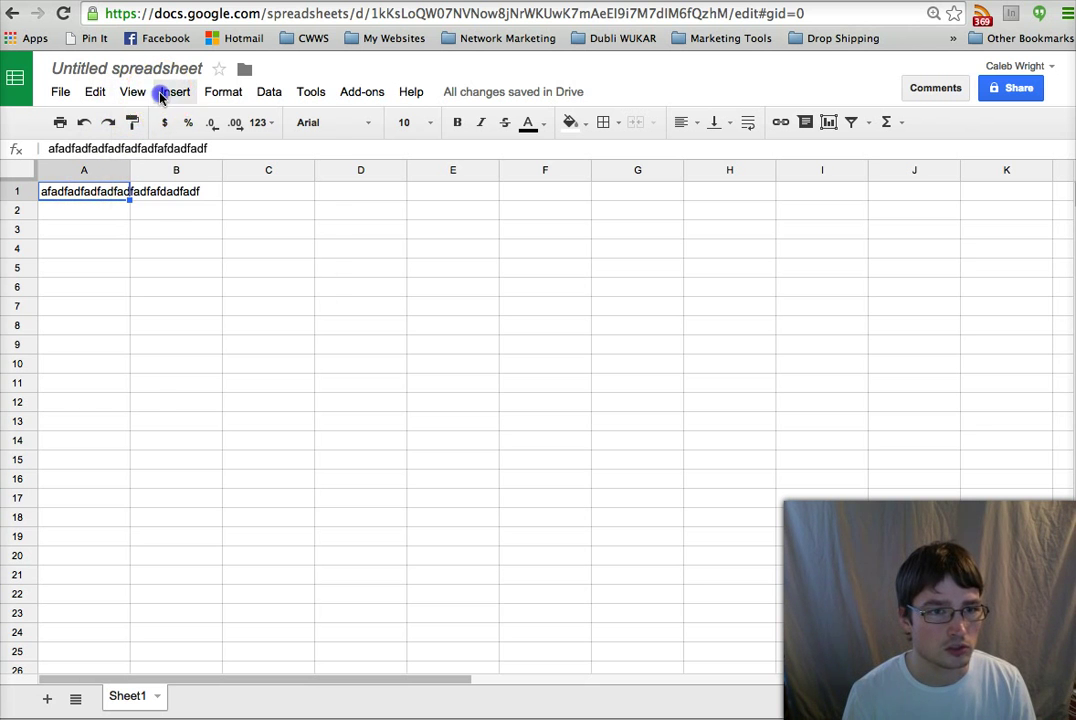
{"action": "left_click", "coordinate": [95, 91]}
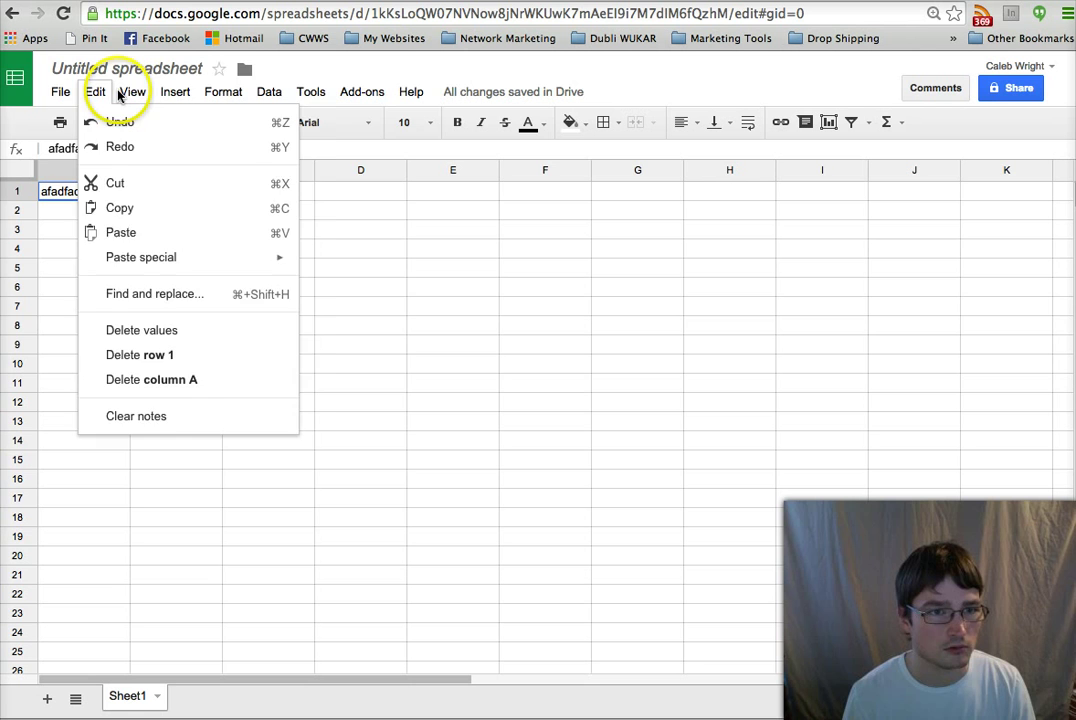
{"action": "mouse_move", "coordinate": [185, 93]}
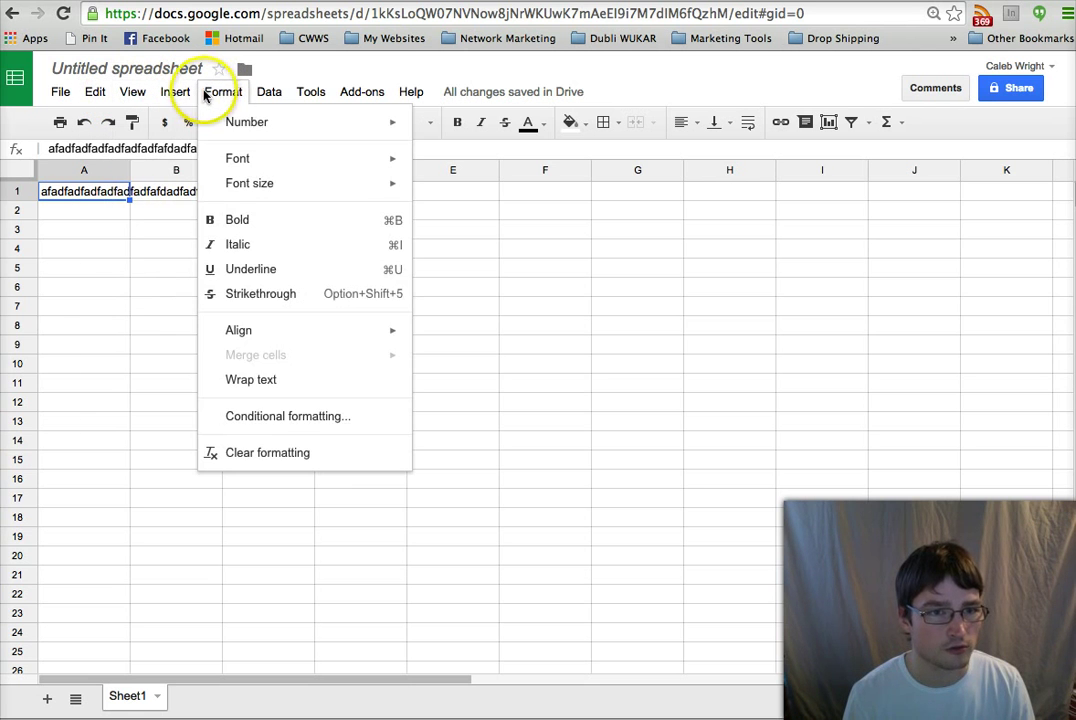
{"action": "left_click", "coordinate": [262, 381]}
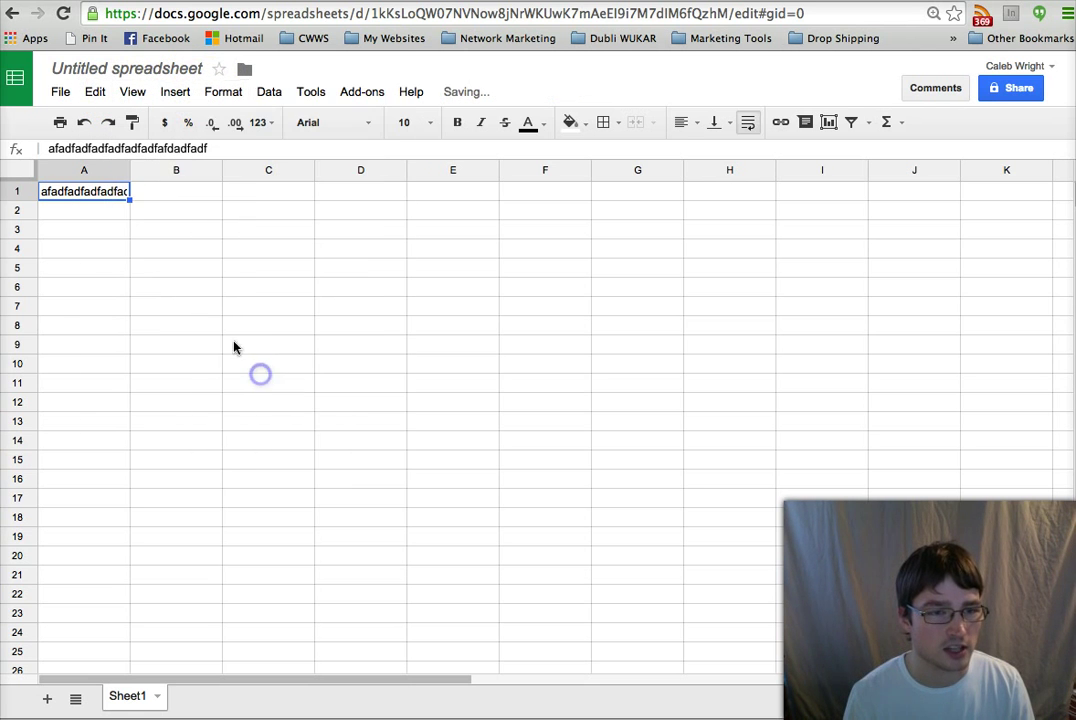
Widen column A to about the length of the wrapped text line in A1 and increase row 1 to about three times its height
{"action": "left_click", "coordinate": [142, 233]}
{"action": "left_click", "coordinate": [104, 194]}
{"action": "left_click_drag", "start_coordinate": [130, 174], "coordinate": [186, 171]}
{"action": "left_click_drag", "start_coordinate": [25, 201], "coordinate": [24, 238]}
{"action": "left_click", "coordinate": [190, 170]}
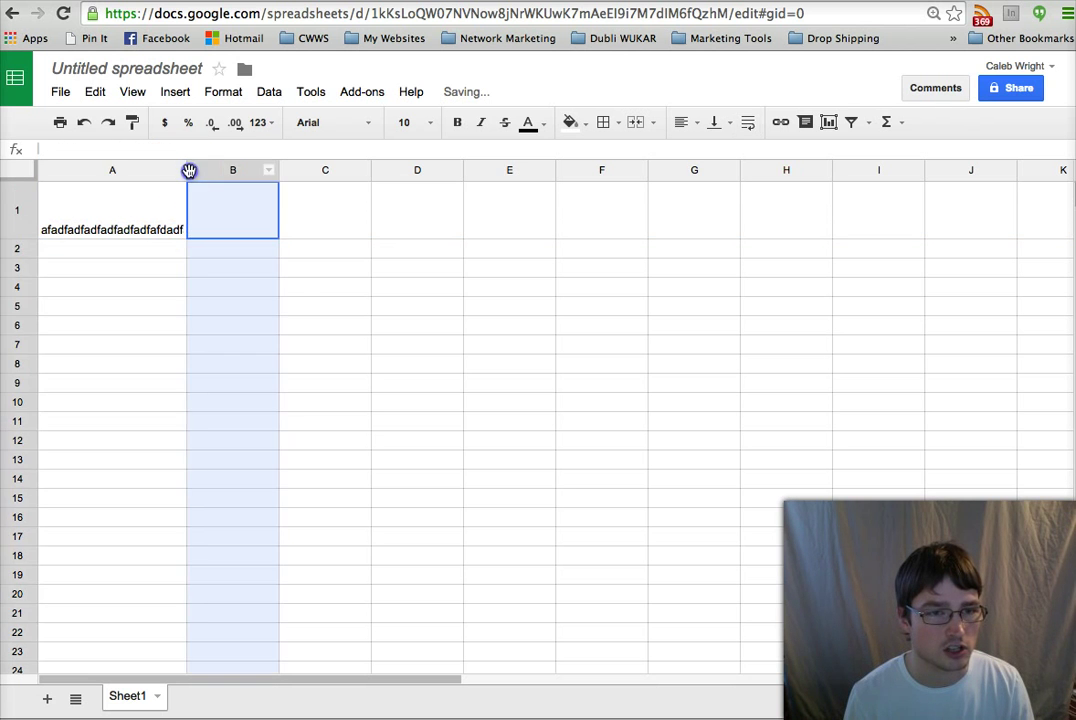
{"action": "left_click", "coordinate": [154, 172]}
{"action": "left_click", "coordinate": [150, 226]}
{"action": "left_click", "coordinate": [208, 228]}
{"action": "left_click", "coordinate": [209, 261]}
{"action": "left_click", "coordinate": [158, 250]}
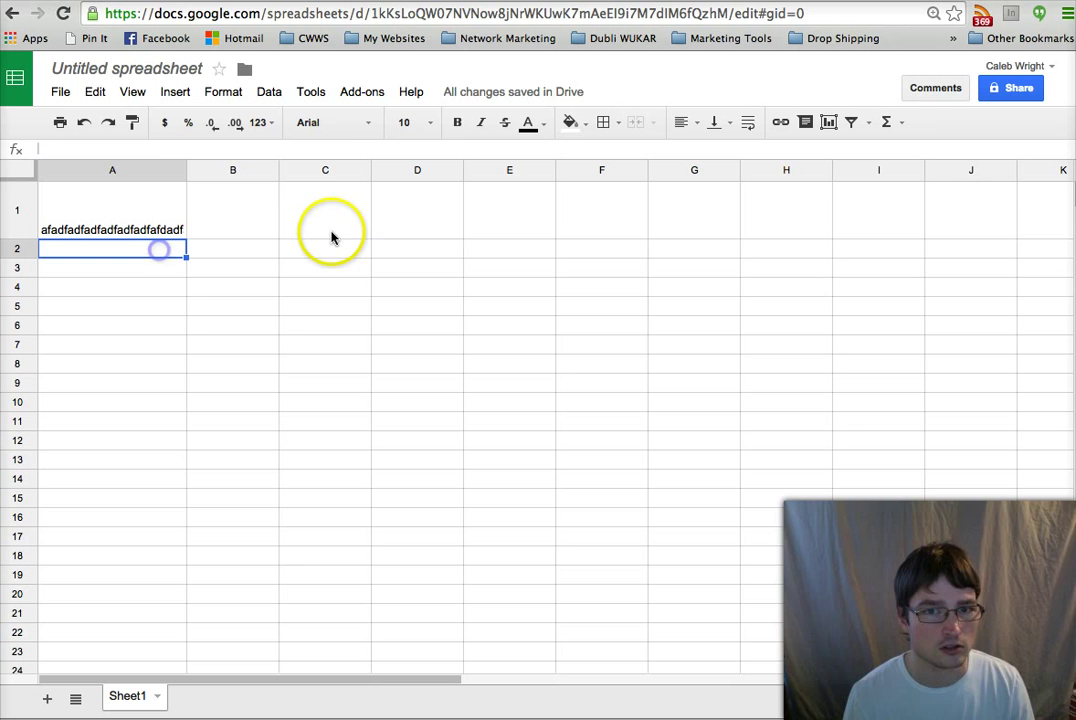